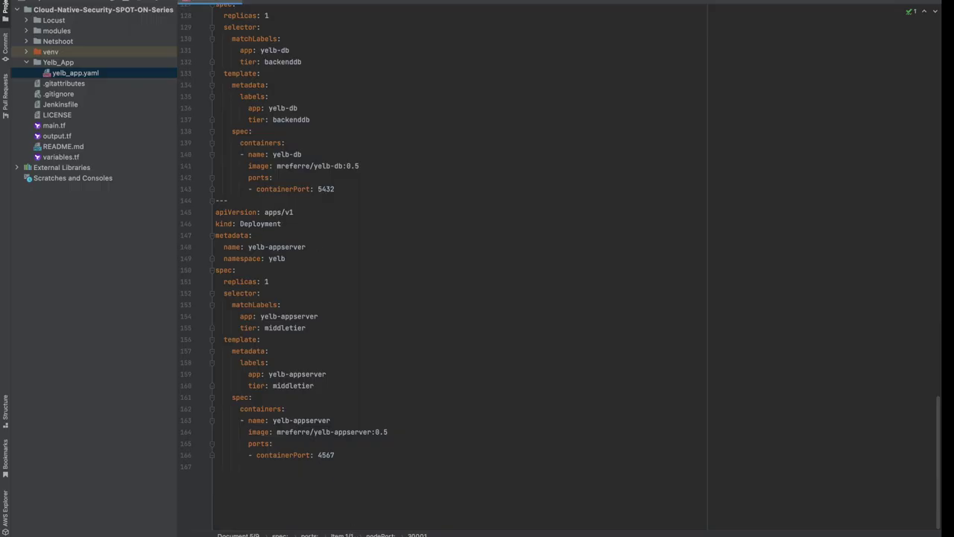
Bring up PyCharm's terminal panel alongside yelb_app.yaml in the Yelb_App folder
{"action": "key", "text": "alt+F12"}
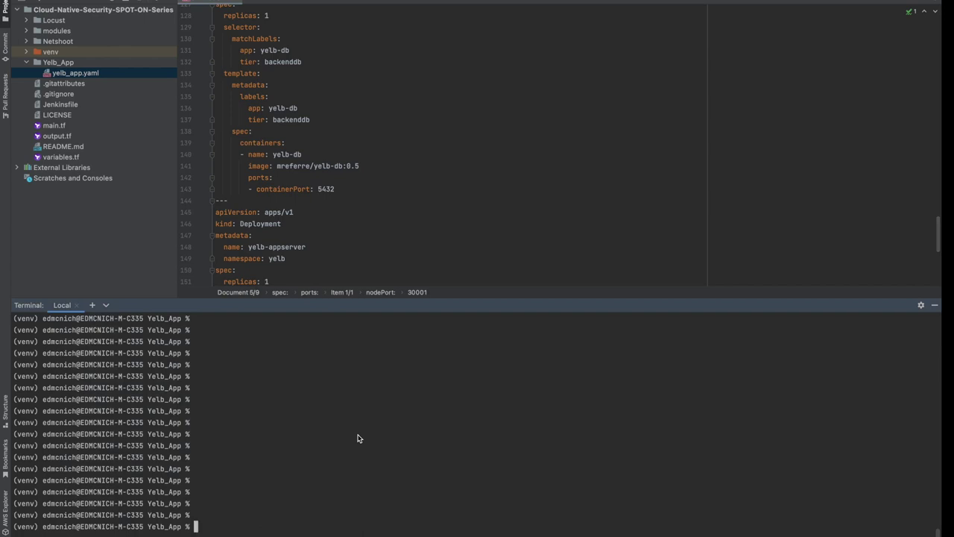
List the Yelb_App folder and apply yelb_app.yaml to the cluster with kubectl
{"action": "type", "text": "ls -l"}
{"action": "key", "text": "Return"}
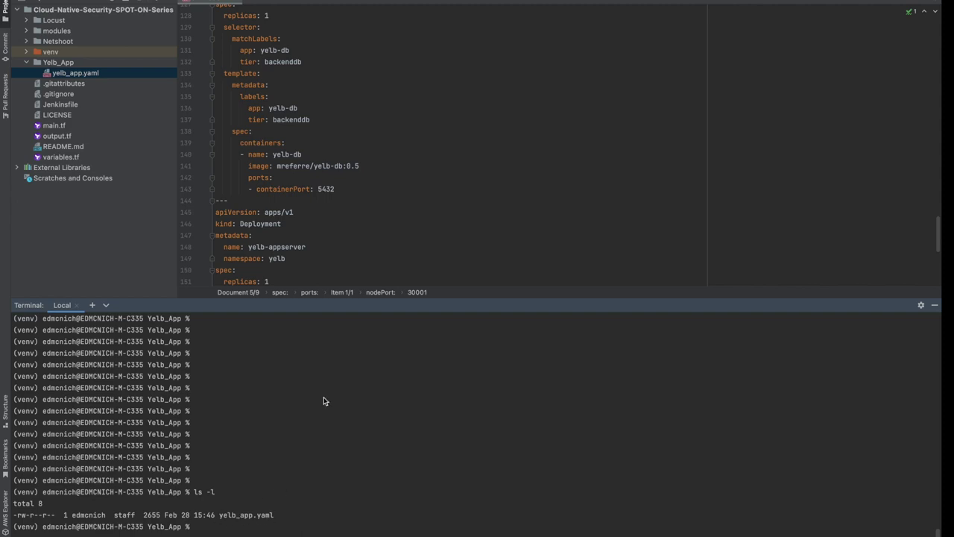
{"action": "type", "text": "kubectl apply -f yelb_app.yaml"}
{"action": "key", "text": "Return"}
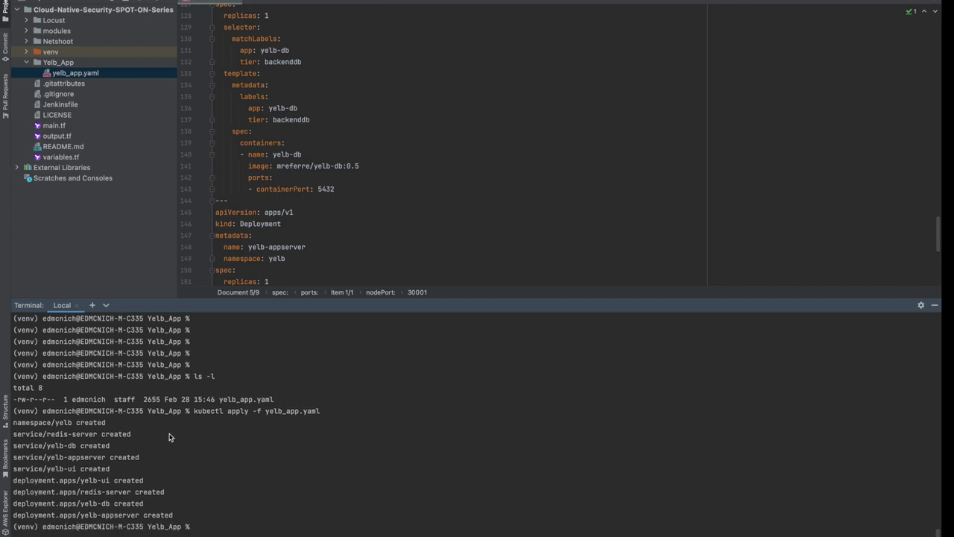
Confirm the yelb namespace is Active and list the default namespace's services
{"action": "type", "text": "kubectl get ns"}
{"action": "key", "text": "Return"}
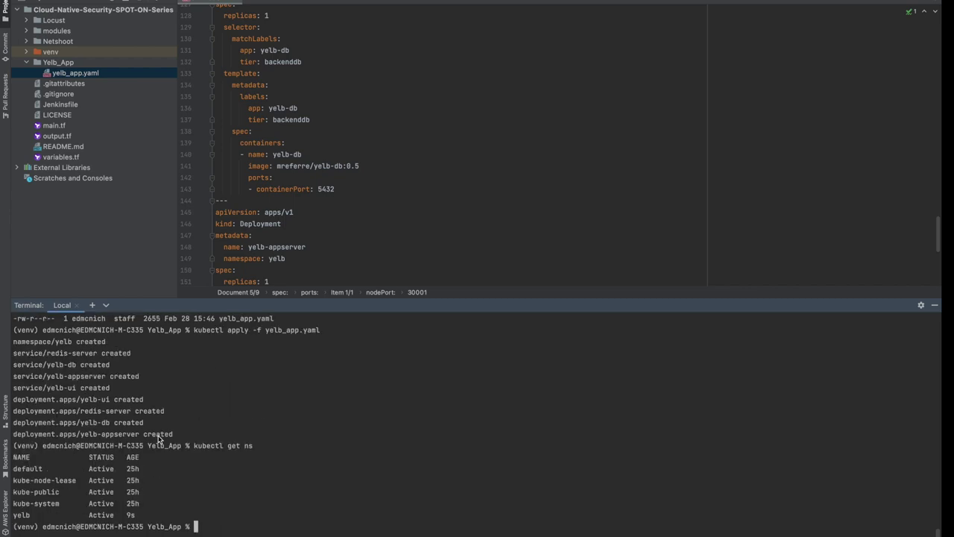
{"action": "left_click_drag", "start_coordinate": [14, 514], "coordinate": [84, 522]}
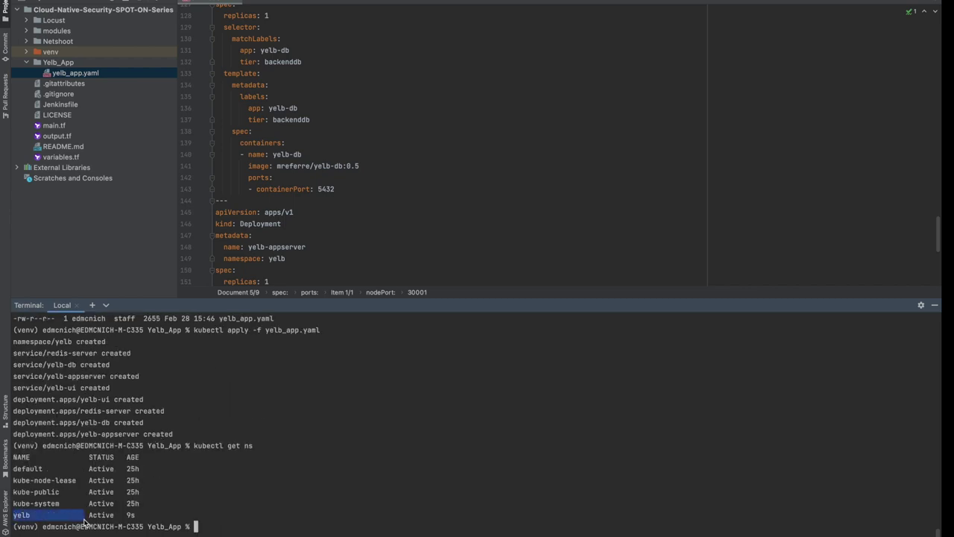
{"action": "type", "text": "kubectl get services"}
{"action": "key", "text": "Return"}
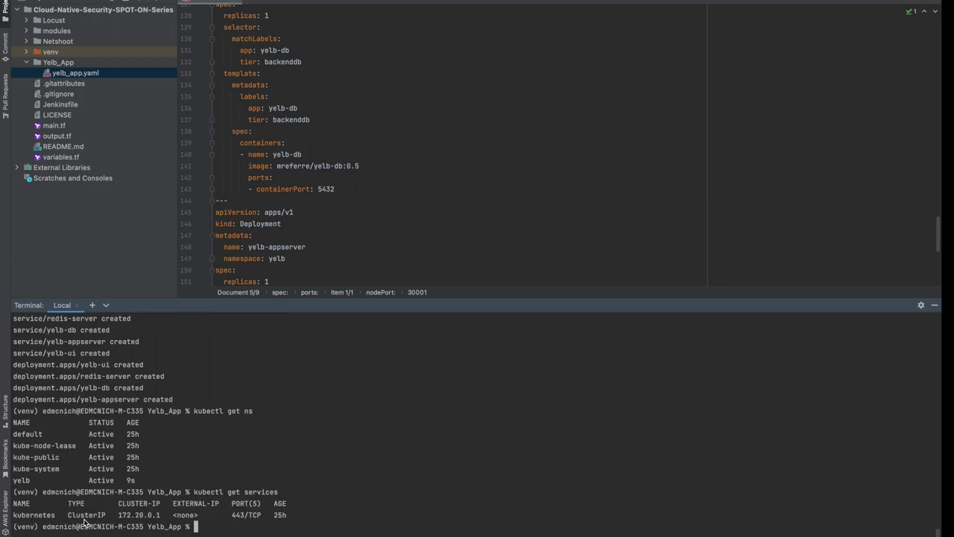
List the four yelb services and confirm all four pods in namespace yelb are Running
{"action": "type", "text": "kubectl get services -n yelb"}
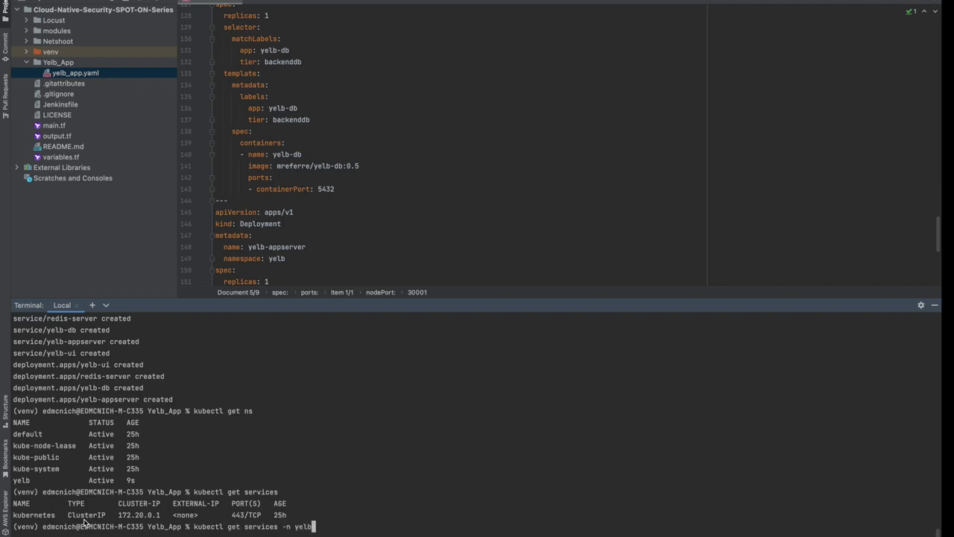
{"action": "key", "text": "Return"}
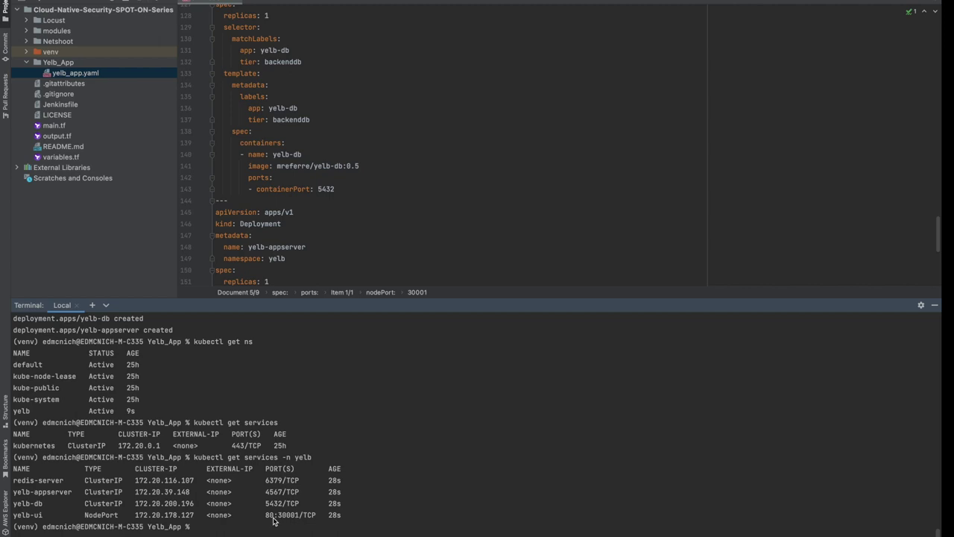
{"action": "type", "text": "k"}
{"action": "key", "text": "Up"}
{"action": "key", "text": "Left"}
{"action": "key", "text": "Left"}
{"action": "key", "text": "Left"}
{"action": "key", "text": "Left"}
{"action": "key", "text": "Left"}
{"action": "key", "text": "Left"}
{"action": "key", "text": "Left"}
{"action": "key", "text": "Left"}
{"action": "key", "text": "Left"}
{"action": "key", "text": "BackSpace"}
{"action": "key", "text": "BackSpace"}
{"action": "key", "text": "BackSpace"}
{"action": "key", "text": "BackSpace"}
{"action": "key", "text": "BackSpace"}
{"action": "key", "text": "BackSpace"}
{"action": "key", "text": "BackSpace"}
{"action": "key", "text": "Delete"}
{"action": "type", "text": "pod"}
{"action": "key", "text": "Return"}
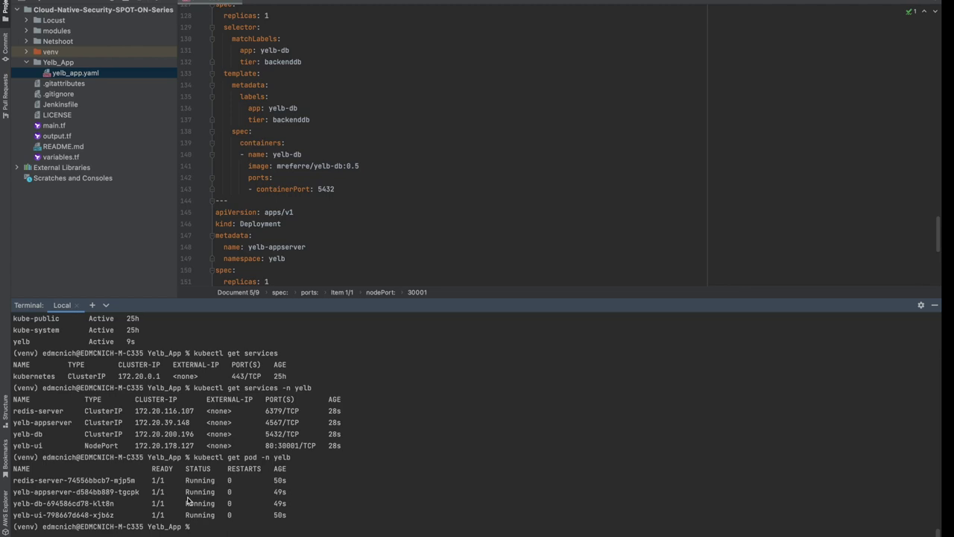
{"action": "key", "text": "ctrl+Right"}
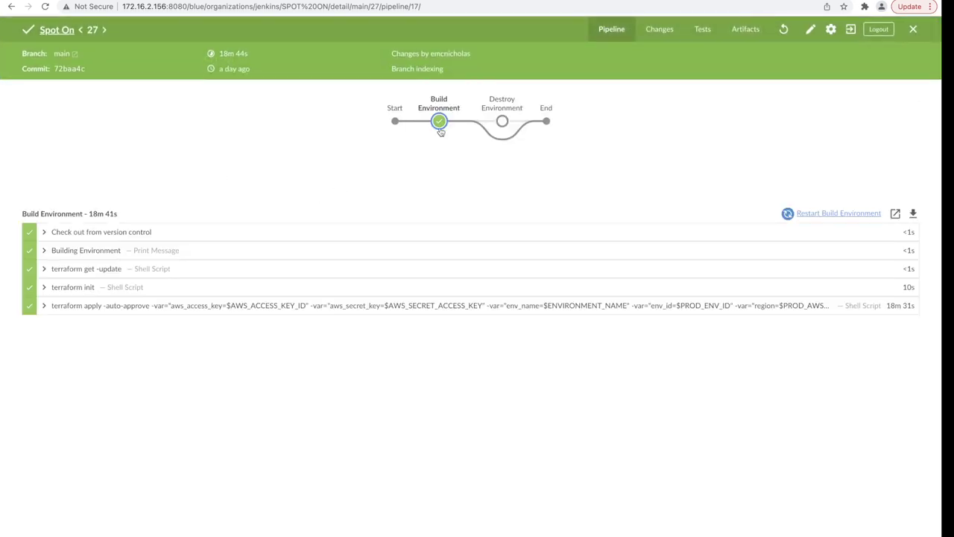
Review the terraform apply log to its Outputs, then load Yelb at 3.17.227.56:30001 in a new tab
{"action": "left_click", "coordinate": [400, 310]}
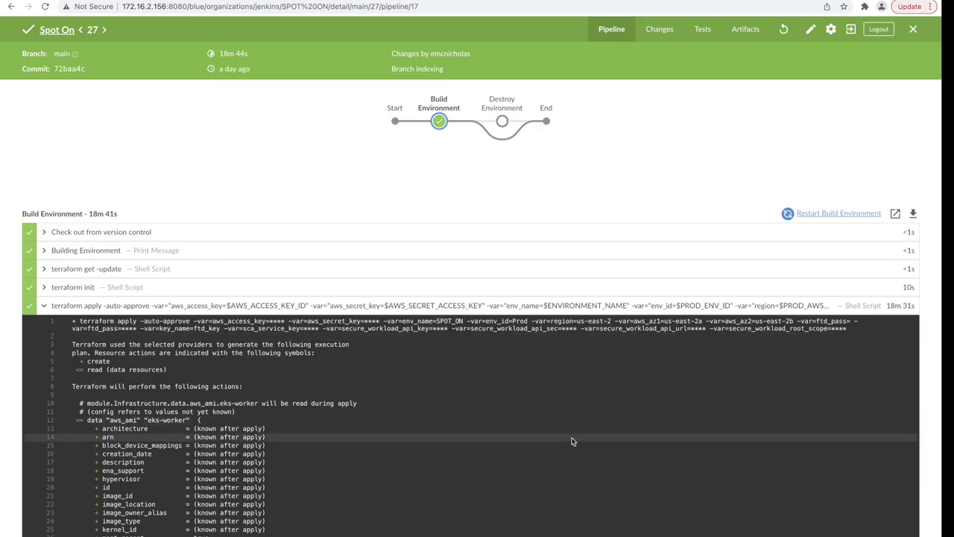
{"action": "scroll", "coordinate": [572, 442], "scroll_direction": "down", "scroll_amount": 20}
{"action": "scroll", "coordinate": [574, 443], "scroll_direction": "down", "scroll_amount": 15}
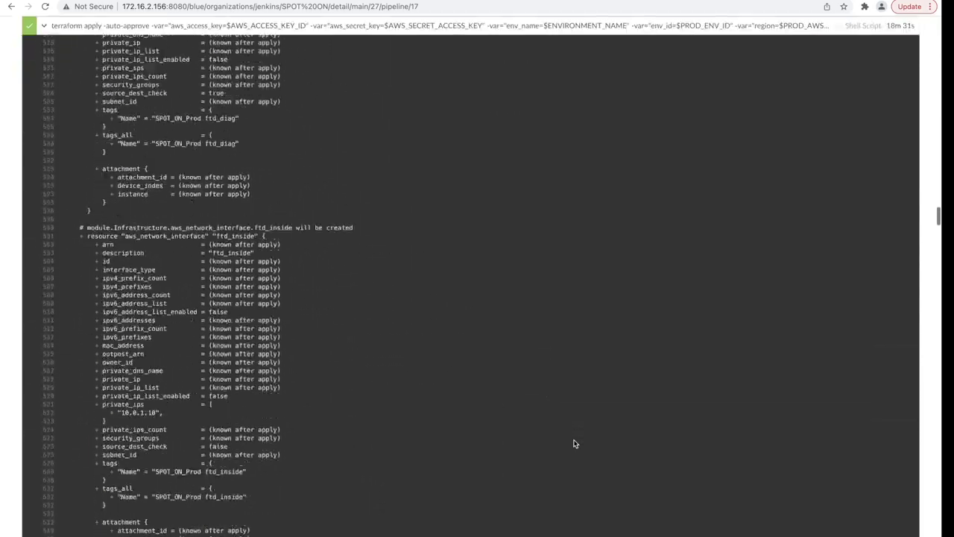
{"action": "scroll", "coordinate": [574, 443], "scroll_direction": "down", "scroll_amount": 20}
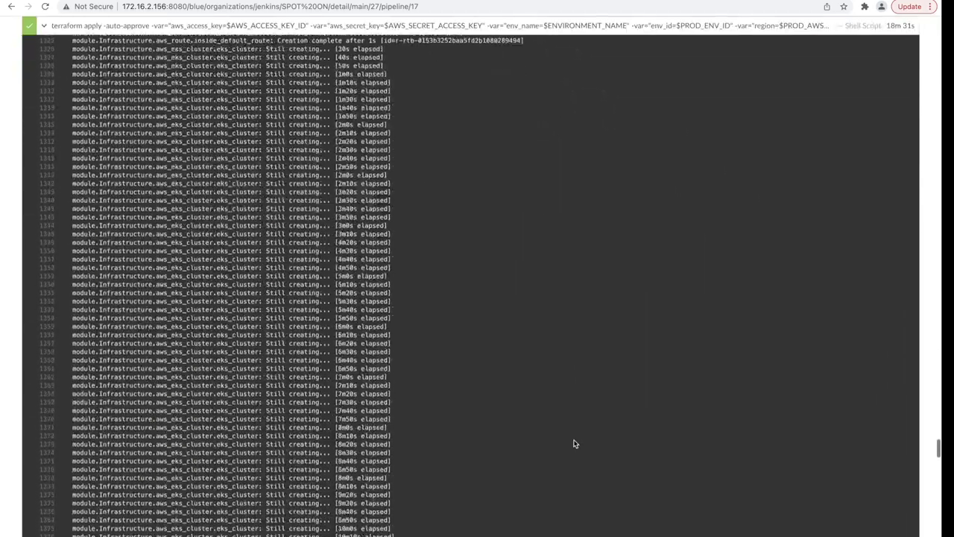
{"action": "scroll", "coordinate": [574, 443], "scroll_direction": "down", "scroll_amount": 20}
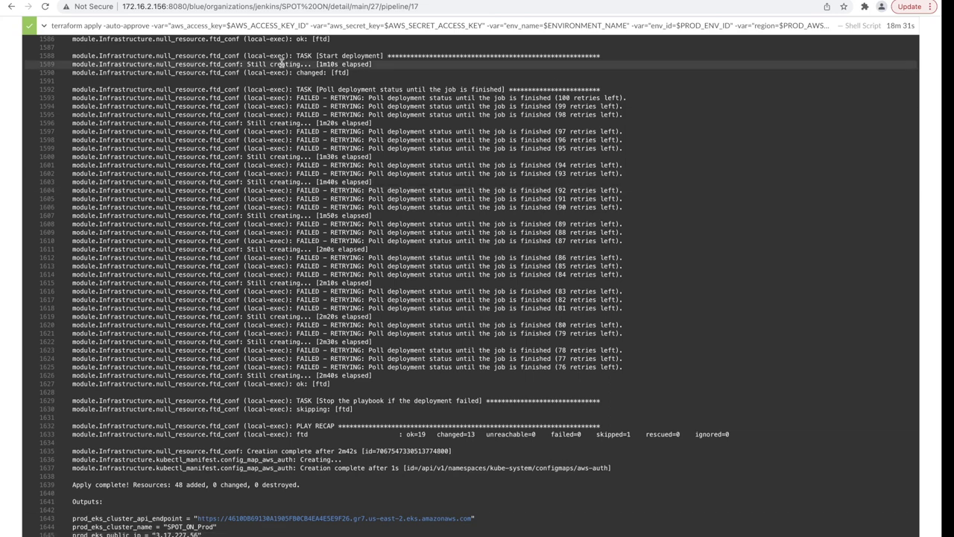
{"action": "key", "text": "ctrl+t"}
{"action": "type", "text": "http://3.17.227.56:30001/"}
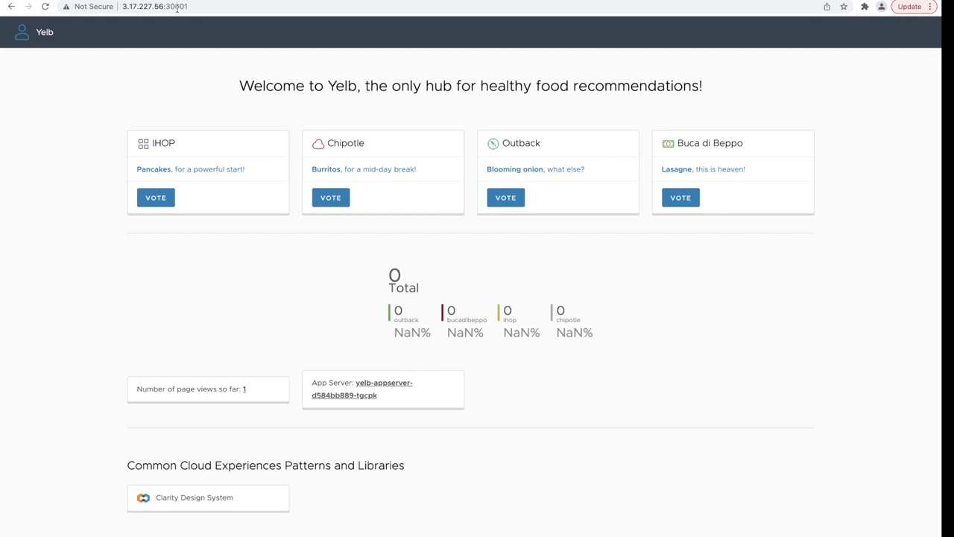
Vote once each for IHOP and Chipotle in the Yelb app
{"action": "left_click", "coordinate": [154, 203]}
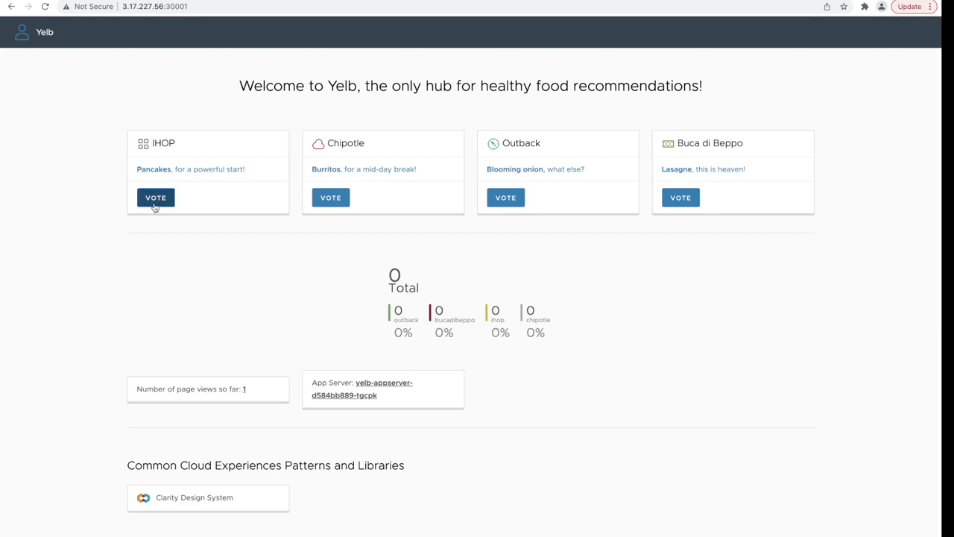
{"action": "left_click", "coordinate": [333, 200]}
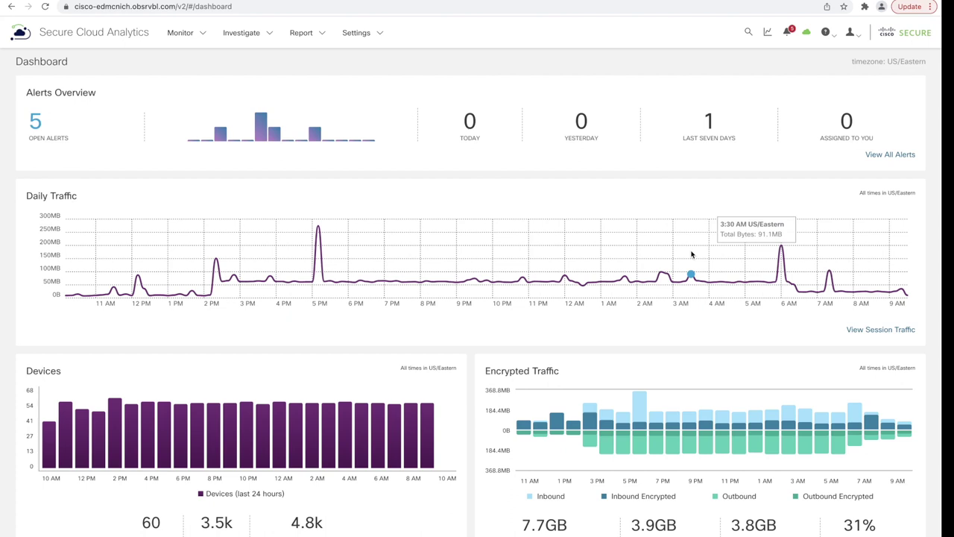
Scroll through the Secure Cloud Analytics dashboard's traffic and device panels
{"action": "scroll", "coordinate": [475, 341], "scroll_direction": "down", "scroll_amount": 5}
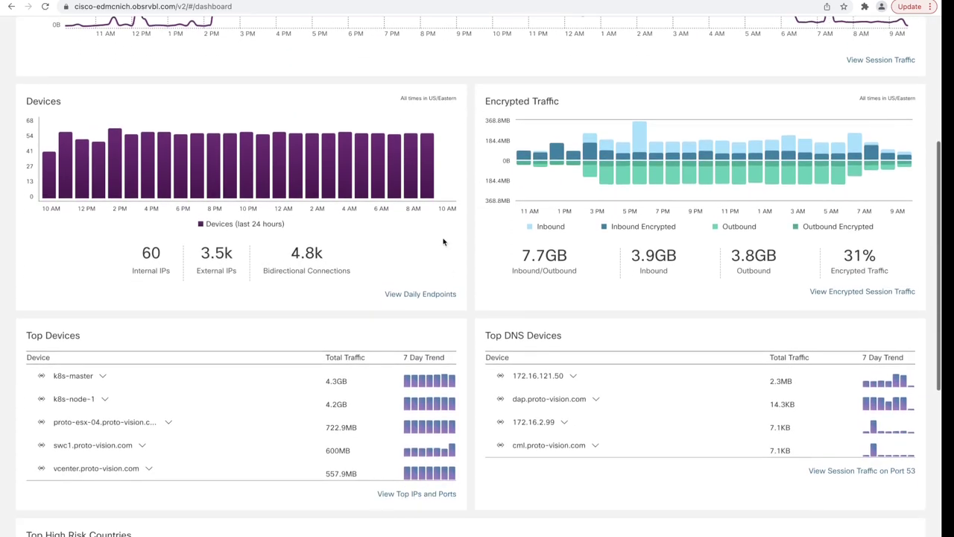
{"action": "mouse_move", "coordinate": [429, 188]}
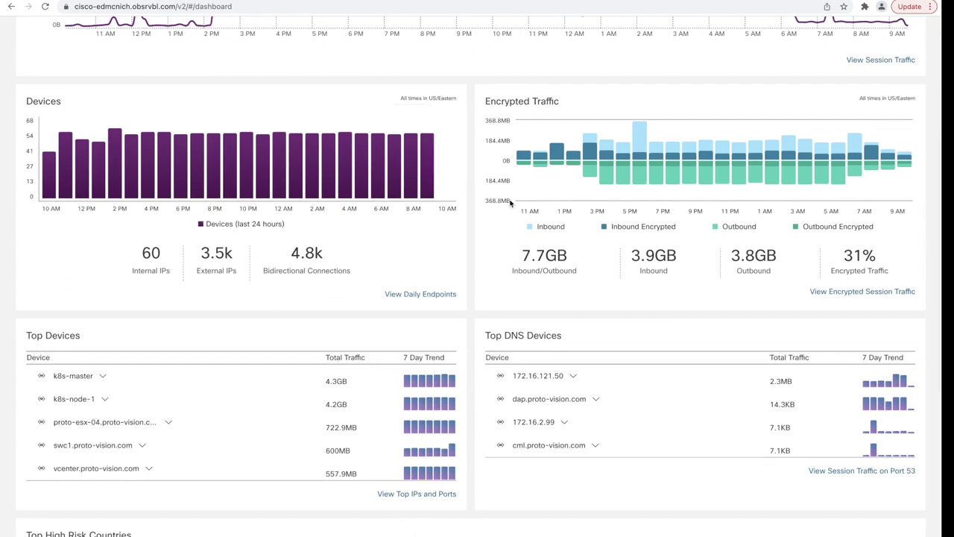
{"action": "scroll", "coordinate": [393, 355], "scroll_direction": "down", "scroll_amount": 1}
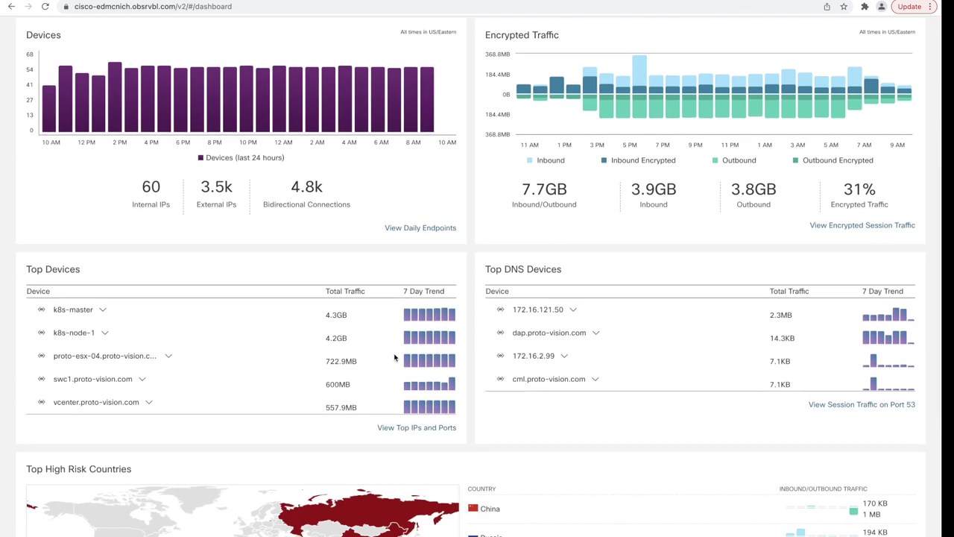
{"action": "scroll", "coordinate": [560, 335], "scroll_direction": "down", "scroll_amount": 5}
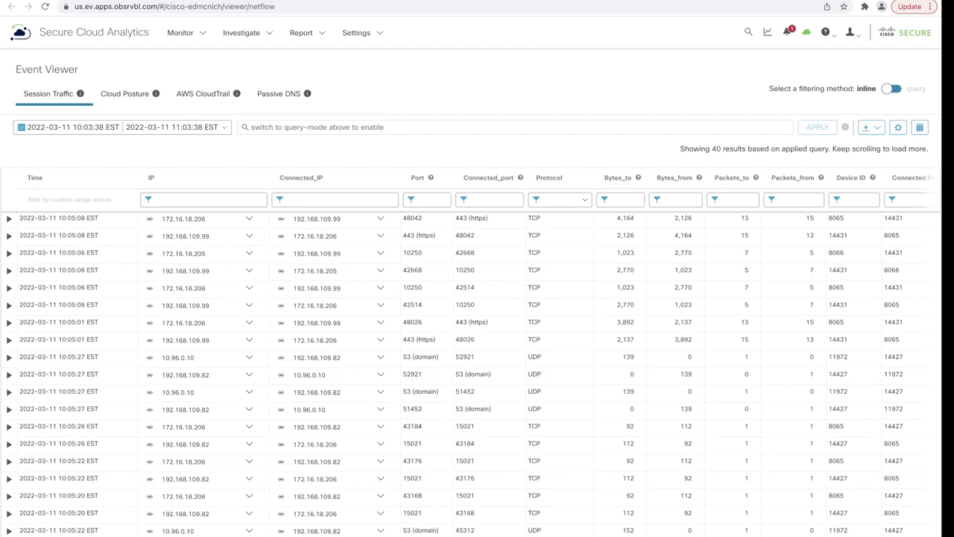
Show the Cloud Posture compliance results, then open the Roles page of active roles
{"action": "left_click", "coordinate": [128, 96]}
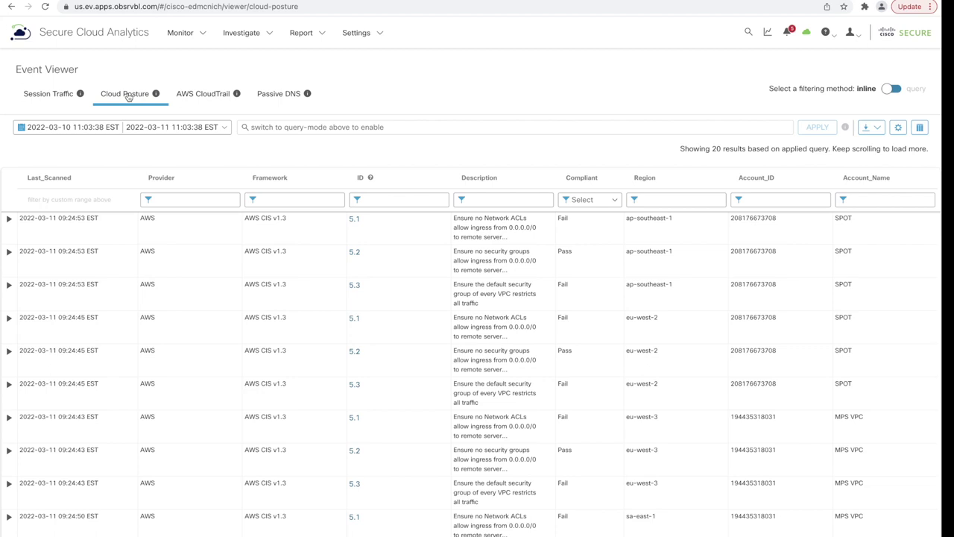
{"action": "left_click", "coordinate": [319, 34]}
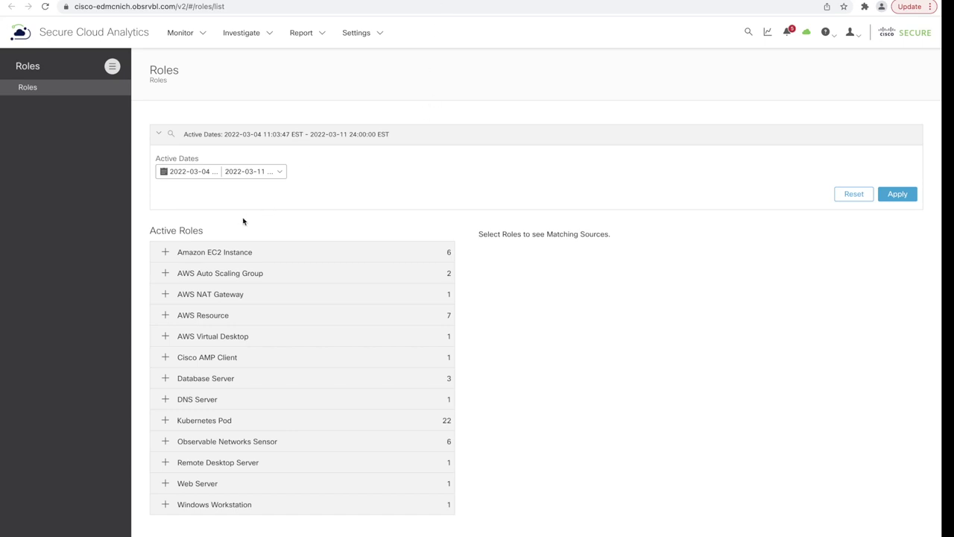
List the Matching Sources for the Amazon EC2 Instance and Kubernetes Pod roles
{"action": "left_click", "coordinate": [220, 252]}
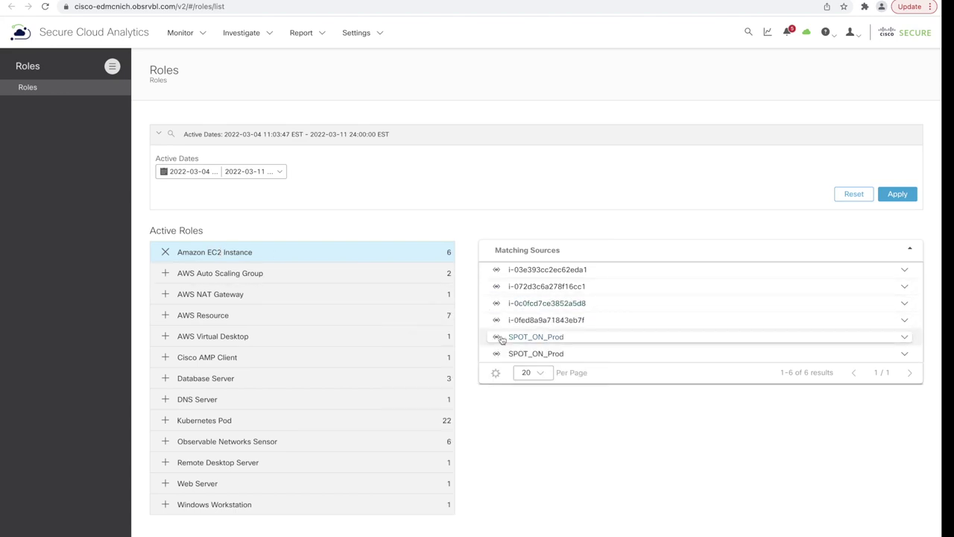
{"action": "mouse_move", "coordinate": [497, 339]}
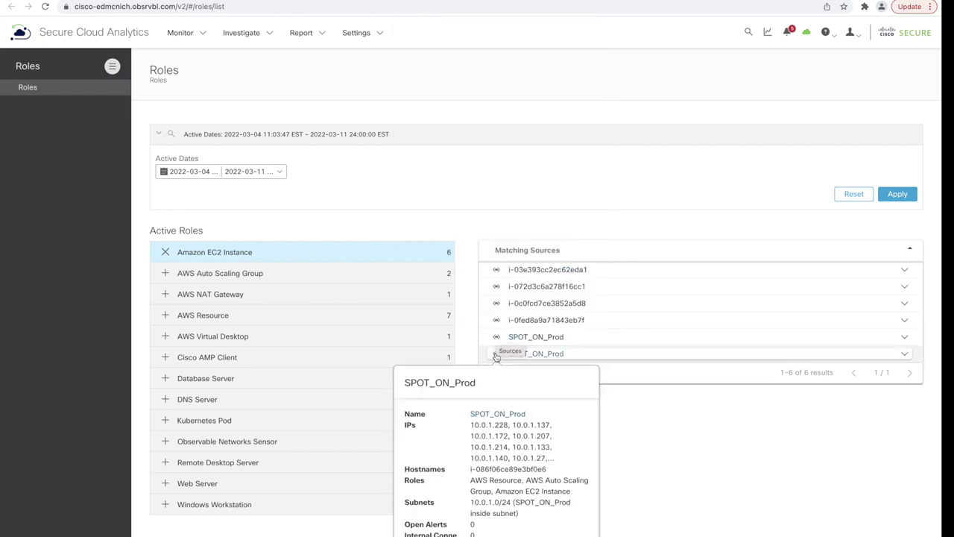
{"action": "left_click", "coordinate": [260, 420]}
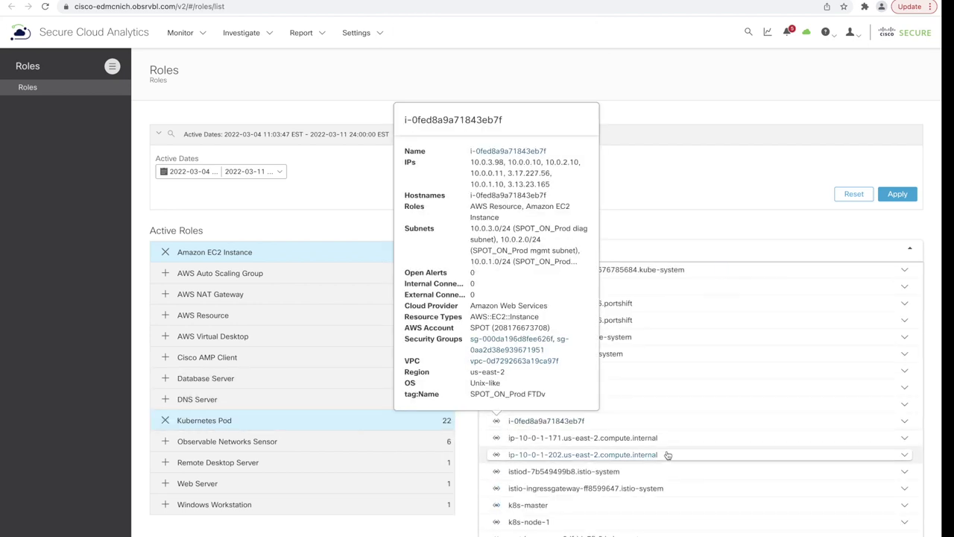
{"action": "scroll", "coordinate": [667, 455], "scroll_direction": "down", "scroll_amount": 3}
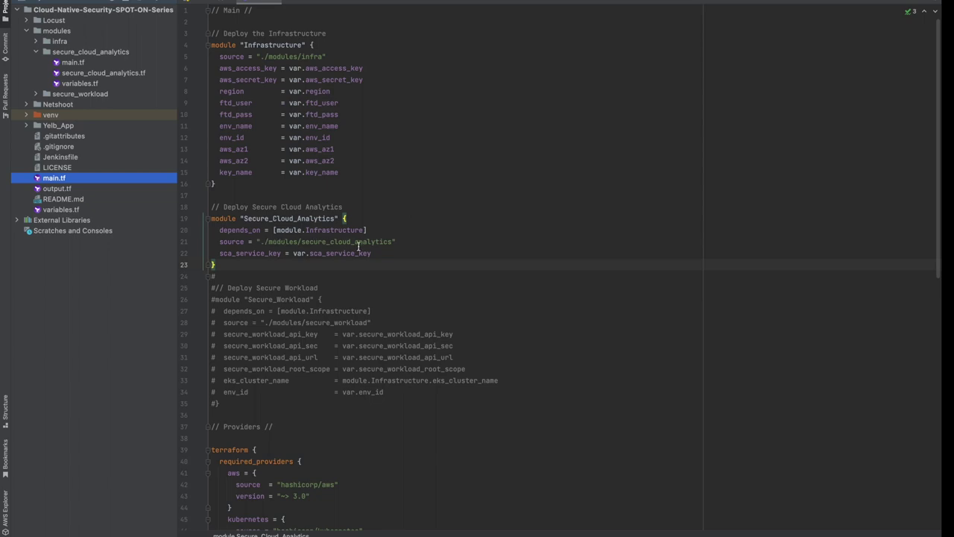
Open the secure_cloud_analytics module's main.tf and variables.tf files
{"action": "left_click", "coordinate": [58, 32]}
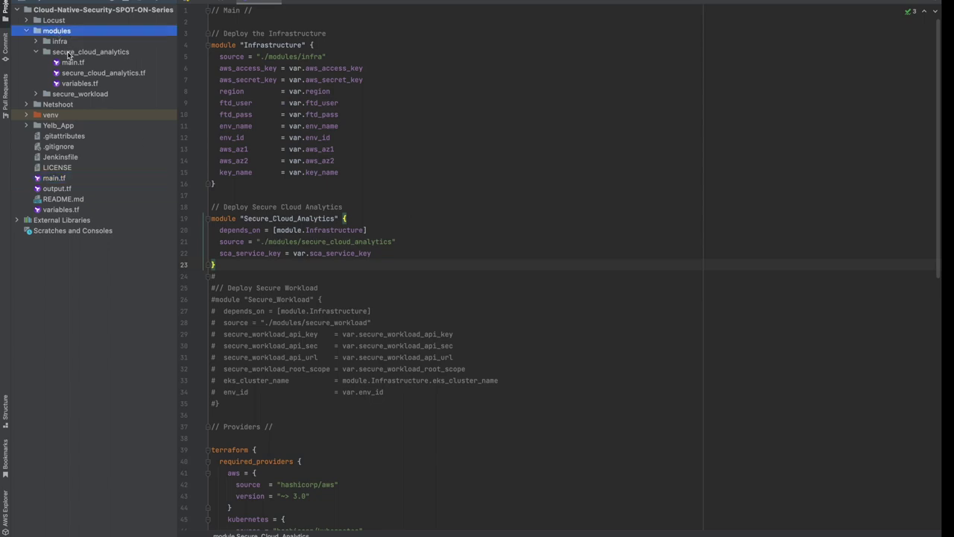
{"action": "left_click", "coordinate": [71, 54]}
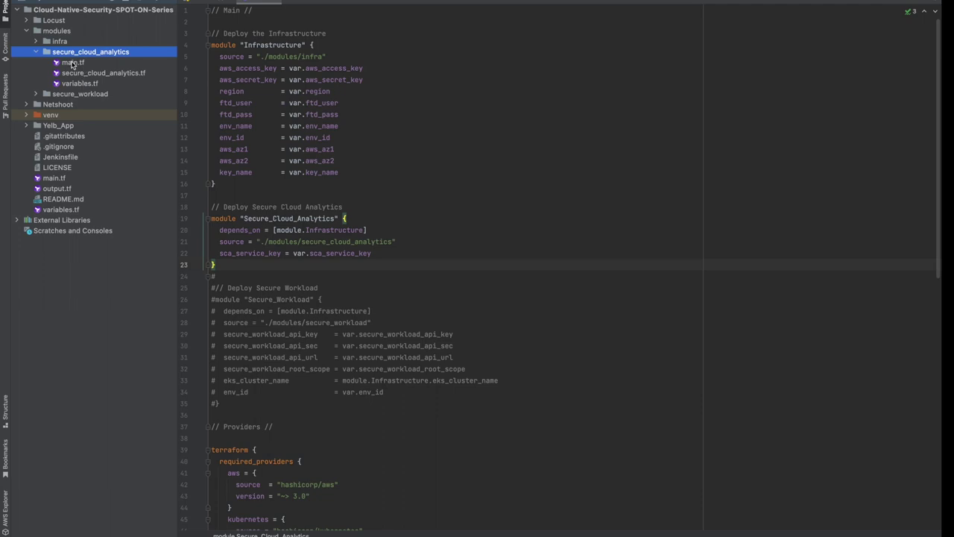
{"action": "double_click", "coordinate": [73, 62]}
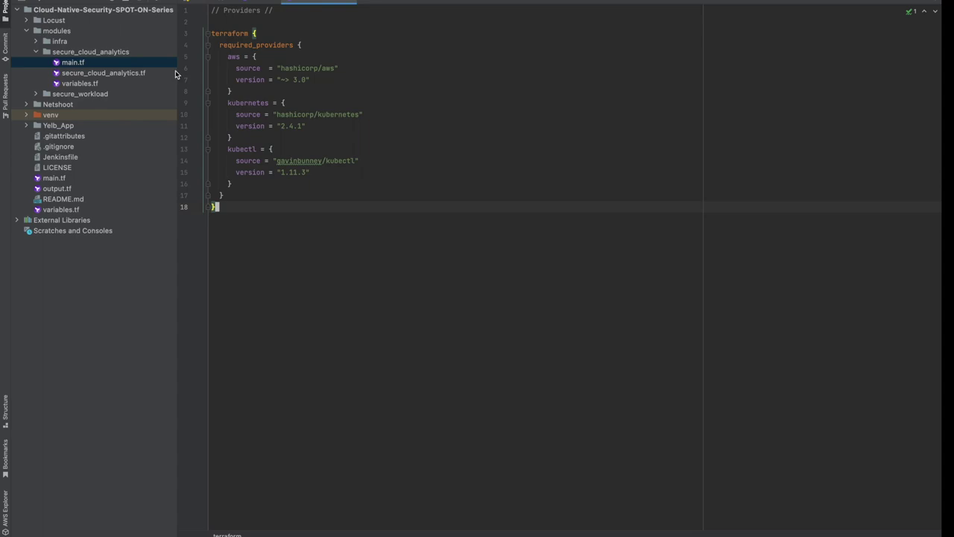
{"action": "double_click", "coordinate": [87, 83]}
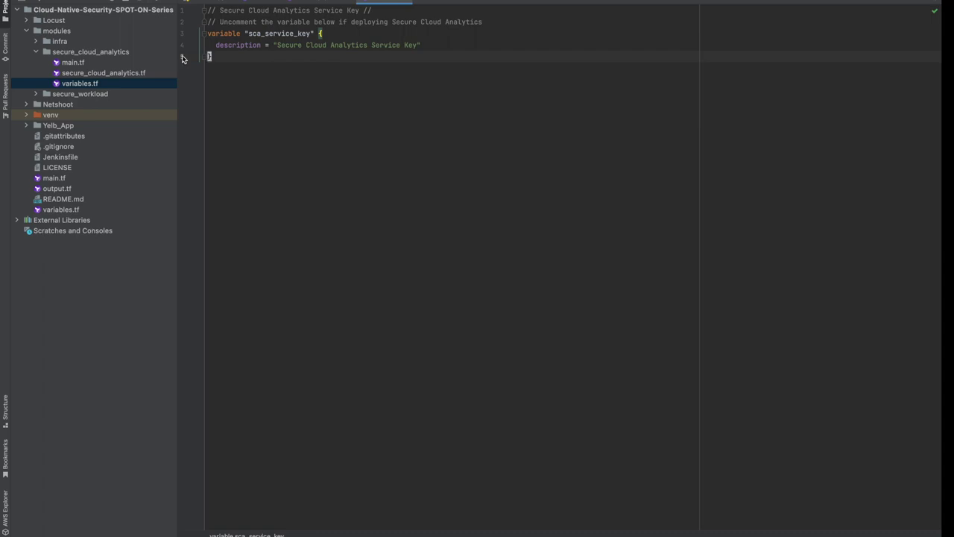
Open secure_cloud_analytics.tf and review its secret, service account, role binding and DaemonSet blocks
{"action": "double_click", "coordinate": [134, 75]}
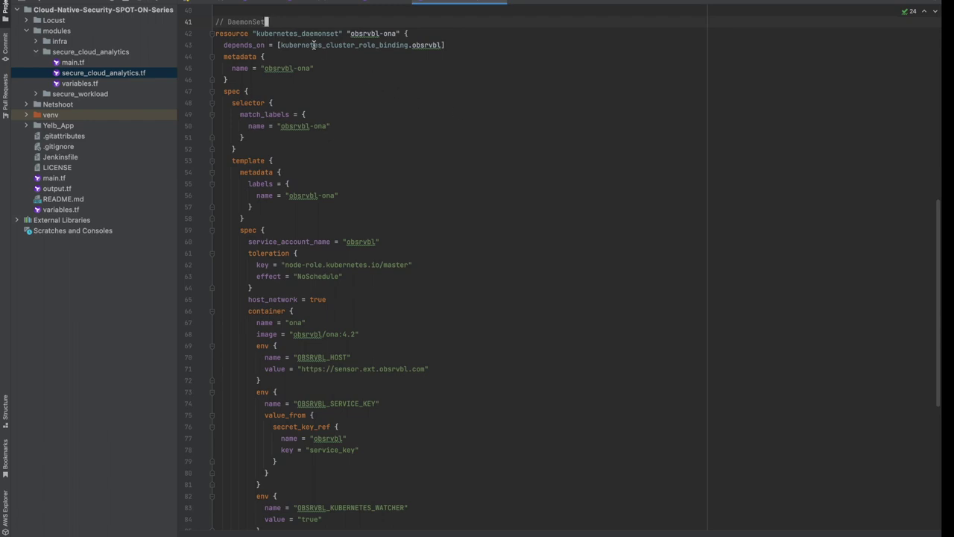
{"action": "scroll", "coordinate": [349, 147], "scroll_direction": "up", "scroll_amount": 5}
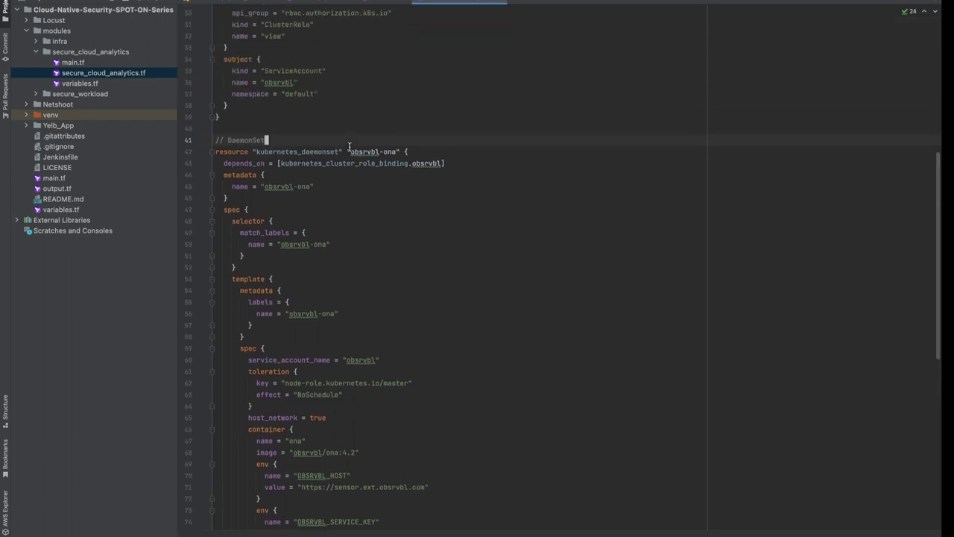
{"action": "scroll", "coordinate": [349, 147], "scroll_direction": "up", "scroll_amount": 15}
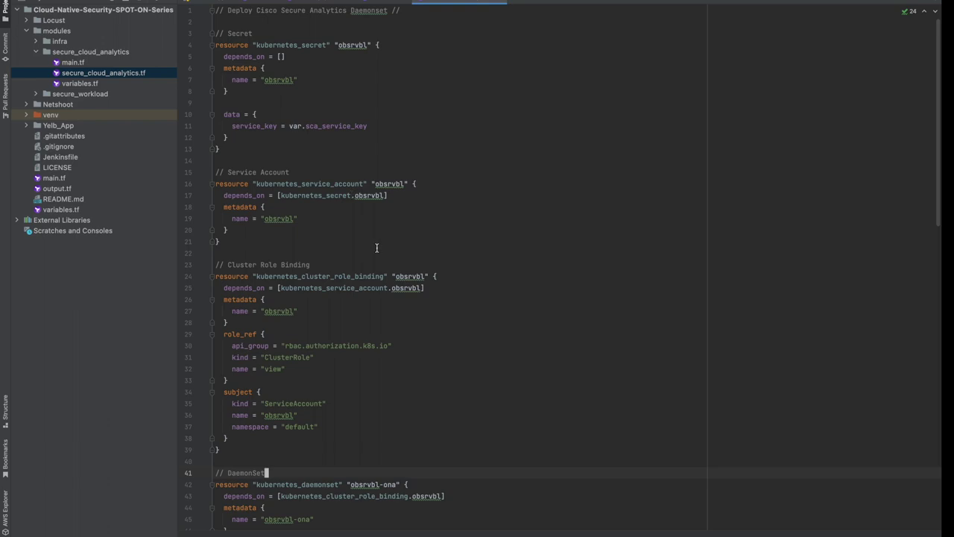
{"action": "scroll", "coordinate": [496, 326], "scroll_direction": "down", "scroll_amount": 5}
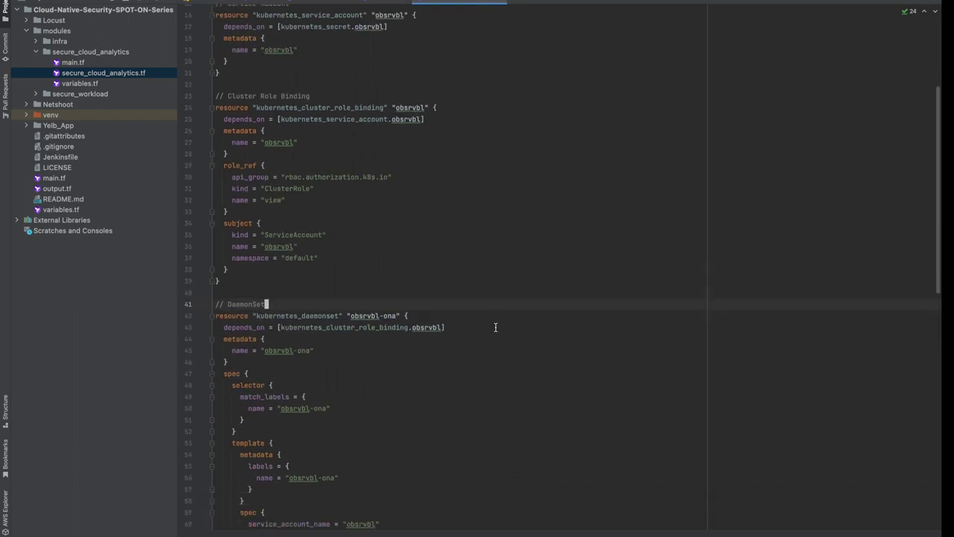
{"action": "scroll", "coordinate": [477, 298], "scroll_direction": "down", "scroll_amount": 5}
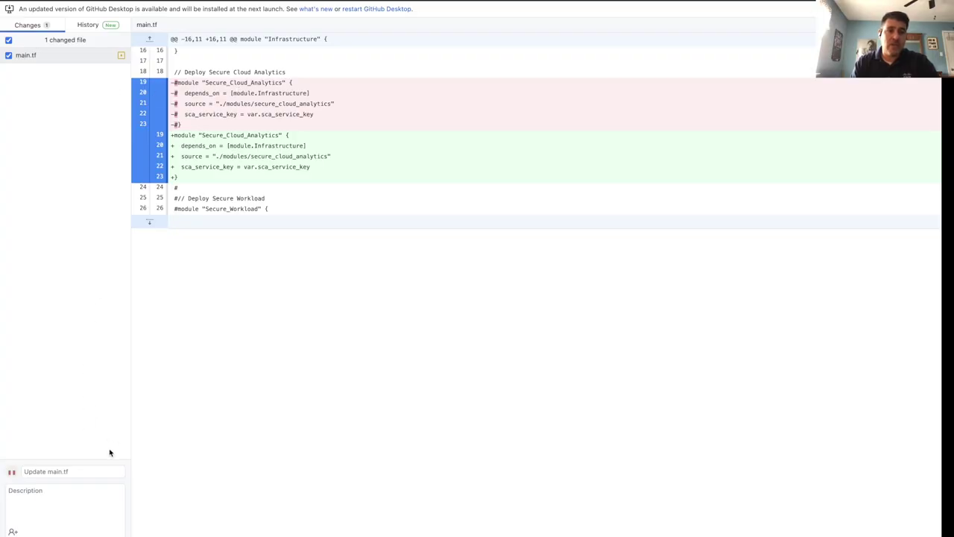
Commit the main.tf change to main with the summary 'Deploy Env'
{"action": "left_click", "coordinate": [81, 469]}
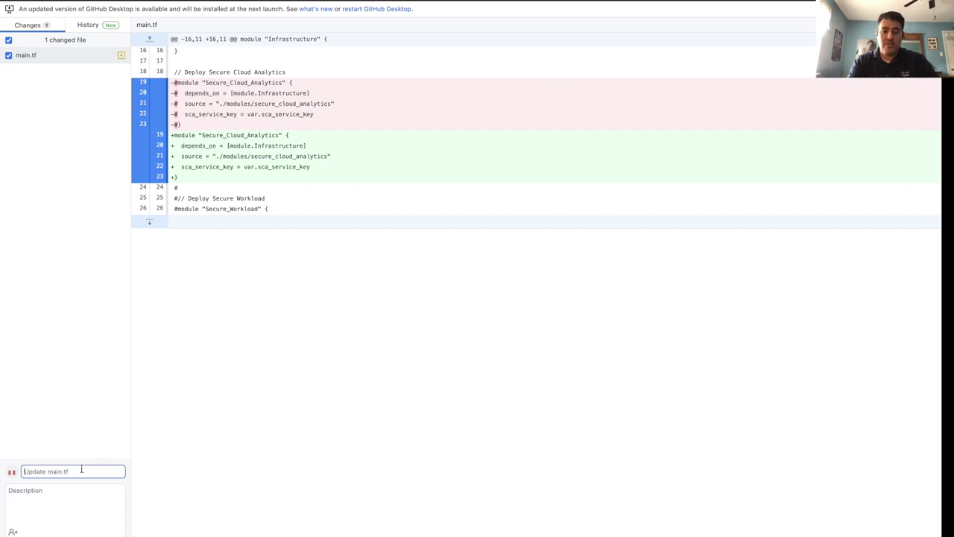
{"action": "type", "text": "Deploy En"}
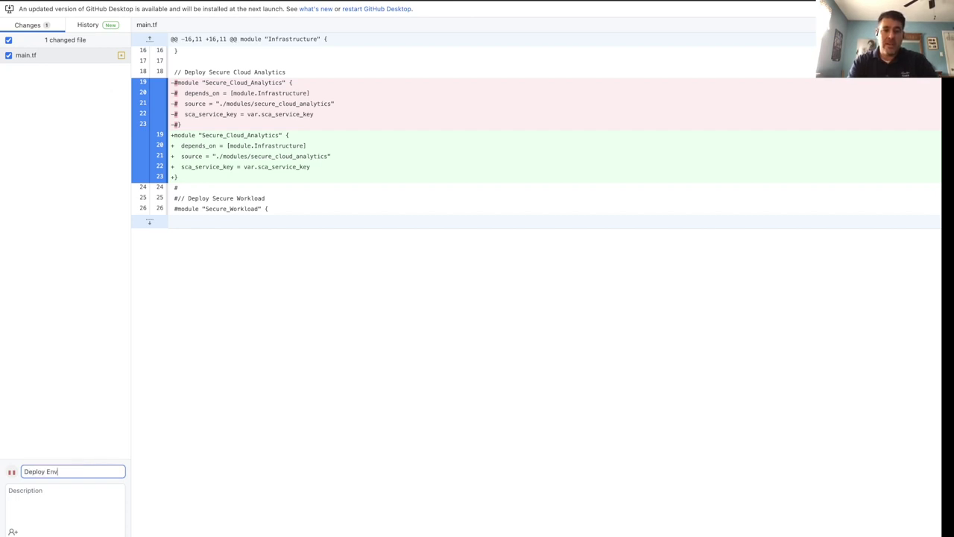
{"action": "type", "text": "v"}
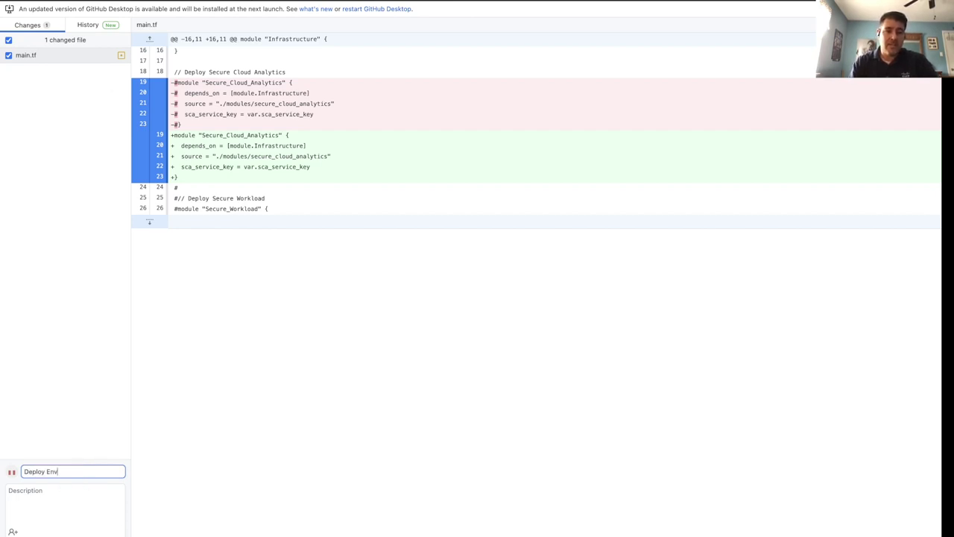
{"action": "key", "text": "super+Return"}
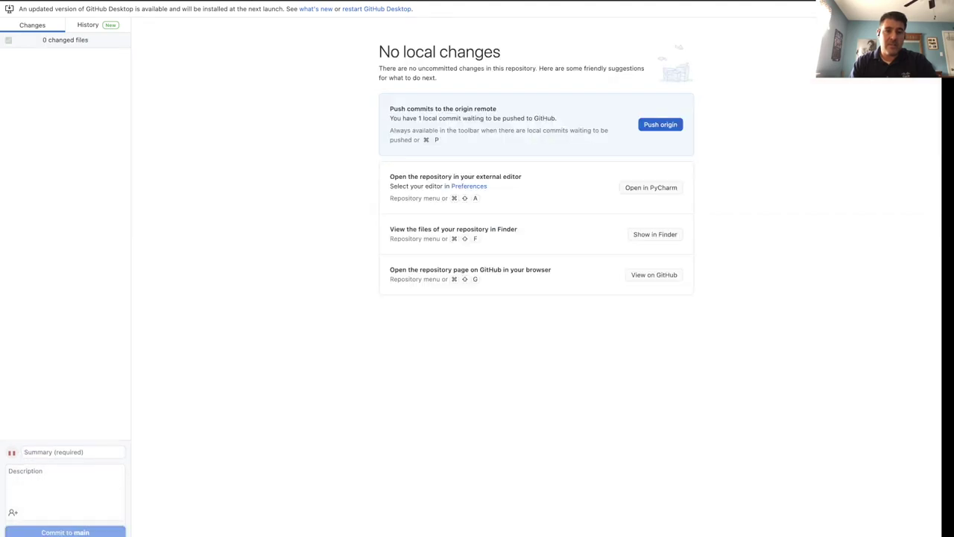
Push the commit to origin and open main's running build 28 in Jenkins Blue Ocean
{"action": "left_click", "coordinate": [669, 130]}
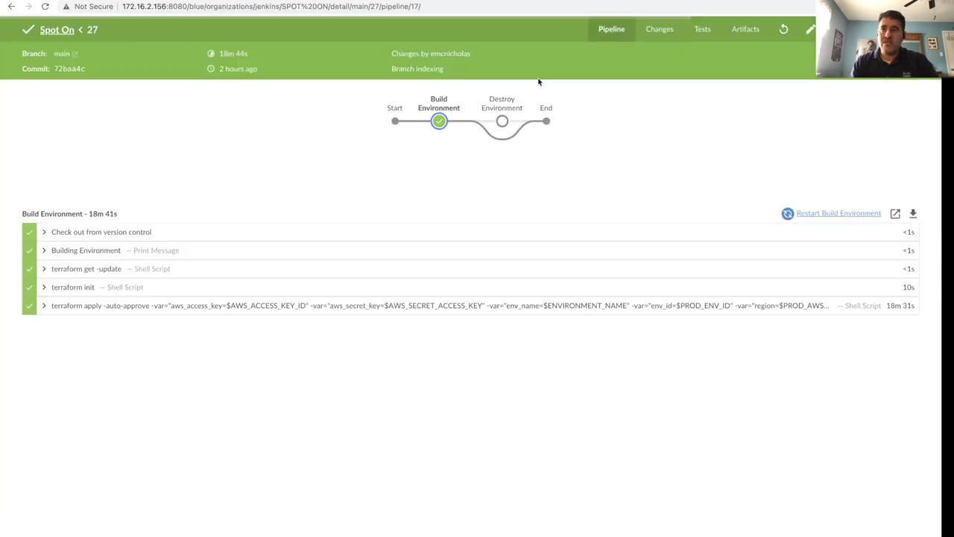
{"action": "left_click", "coordinate": [827, 29]}
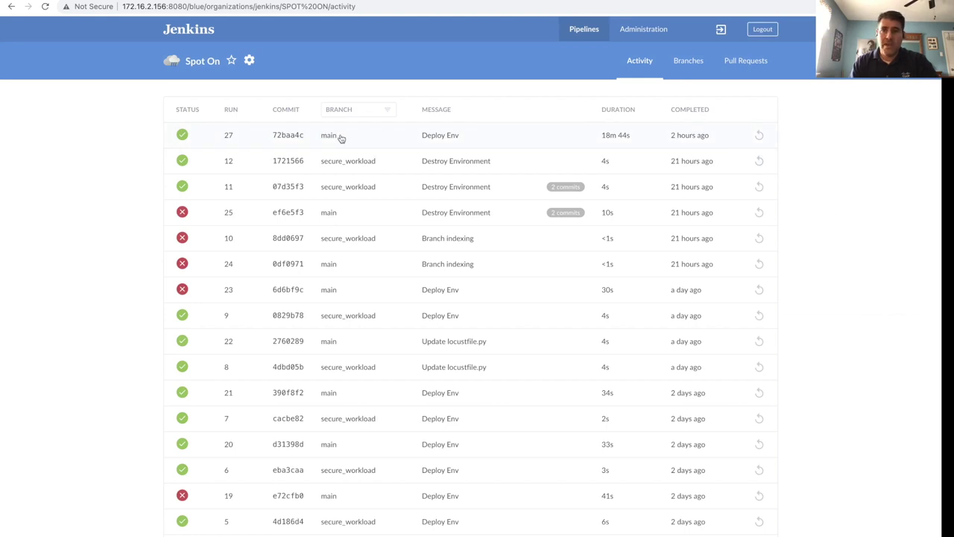
{"action": "left_click", "coordinate": [694, 64]}
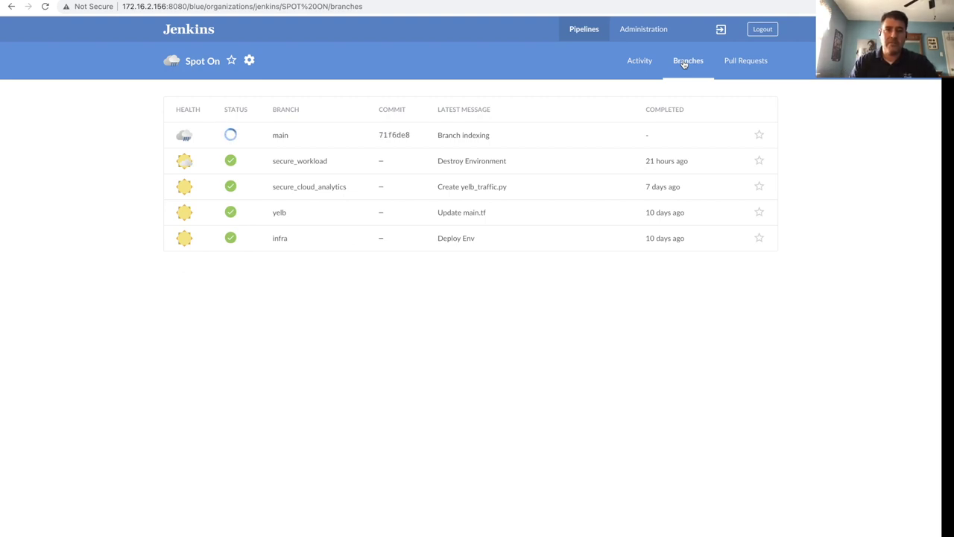
{"action": "left_click", "coordinate": [231, 136]}
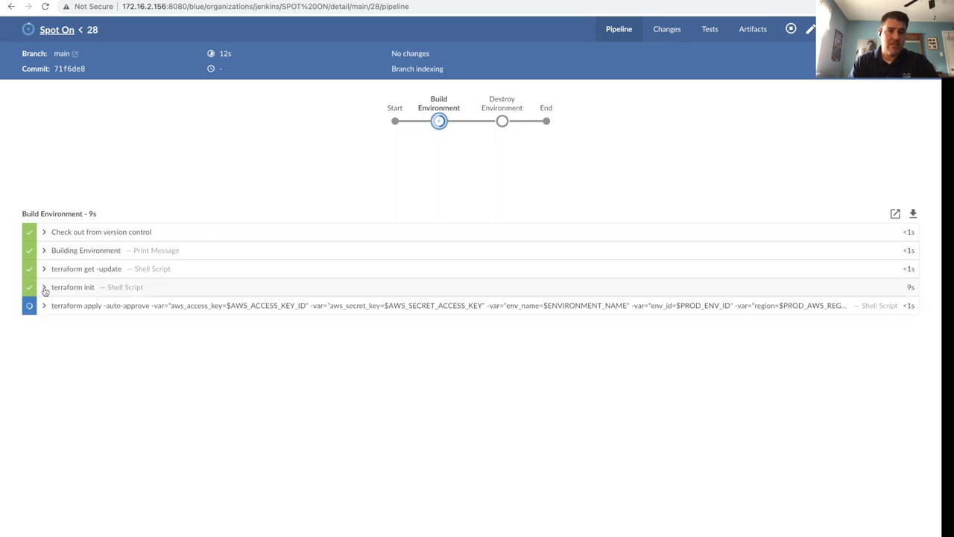
Expand Build Environment's terraform apply log showing the four Secure Cloud Analytics resources created
{"action": "left_click", "coordinate": [44, 306]}
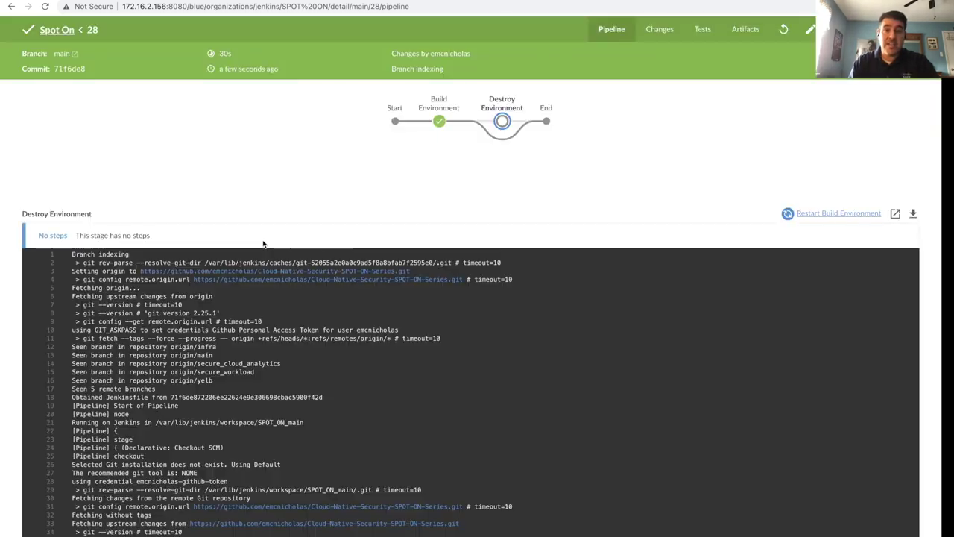
{"action": "left_click", "coordinate": [441, 122]}
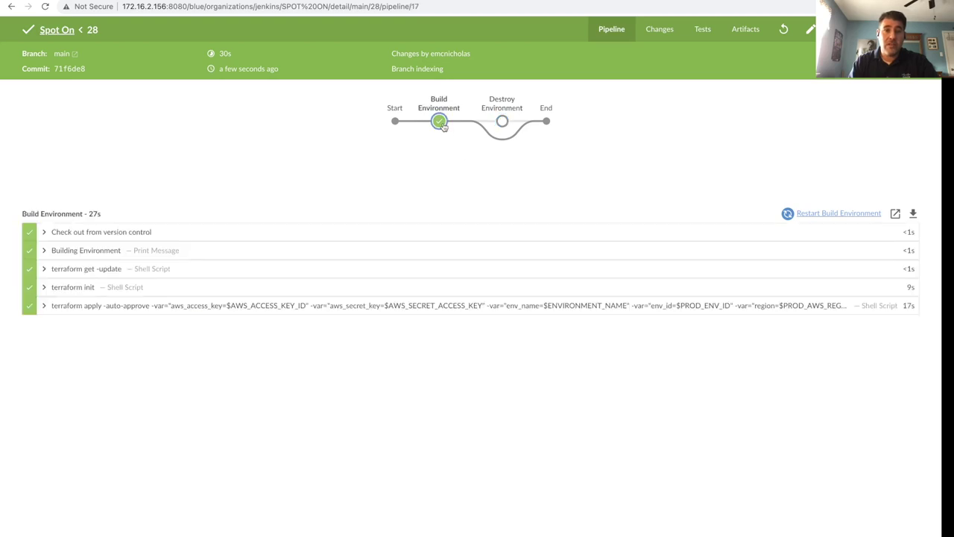
{"action": "left_click", "coordinate": [44, 306]}
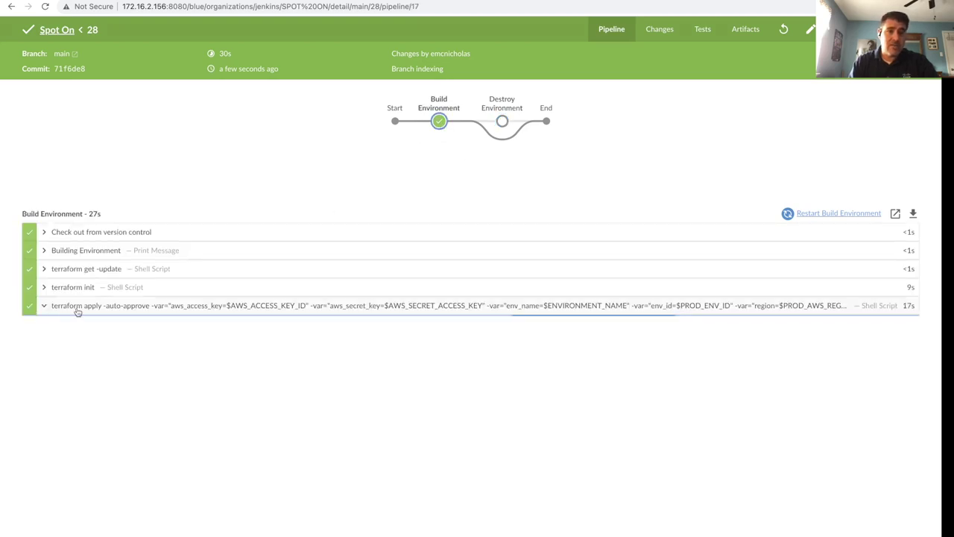
{"action": "scroll", "coordinate": [596, 399], "scroll_direction": "down", "scroll_amount": 10}
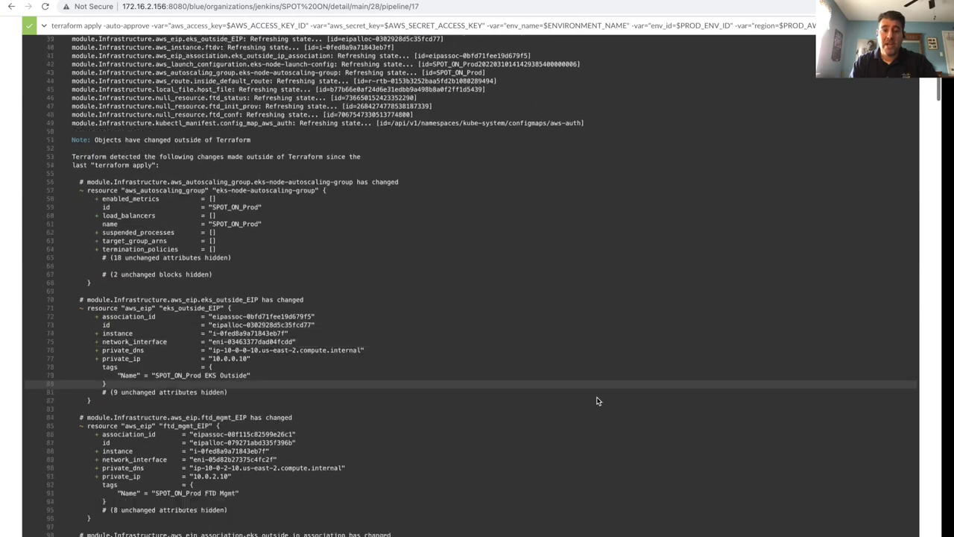
{"action": "scroll", "coordinate": [596, 401], "scroll_direction": "down", "scroll_amount": 20}
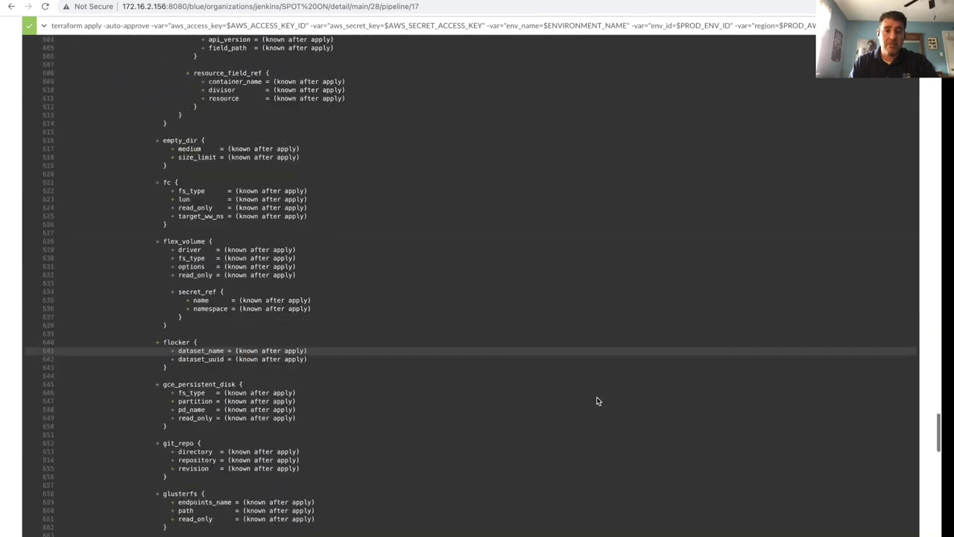
{"action": "scroll", "coordinate": [597, 401], "scroll_direction": "down", "scroll_amount": 5}
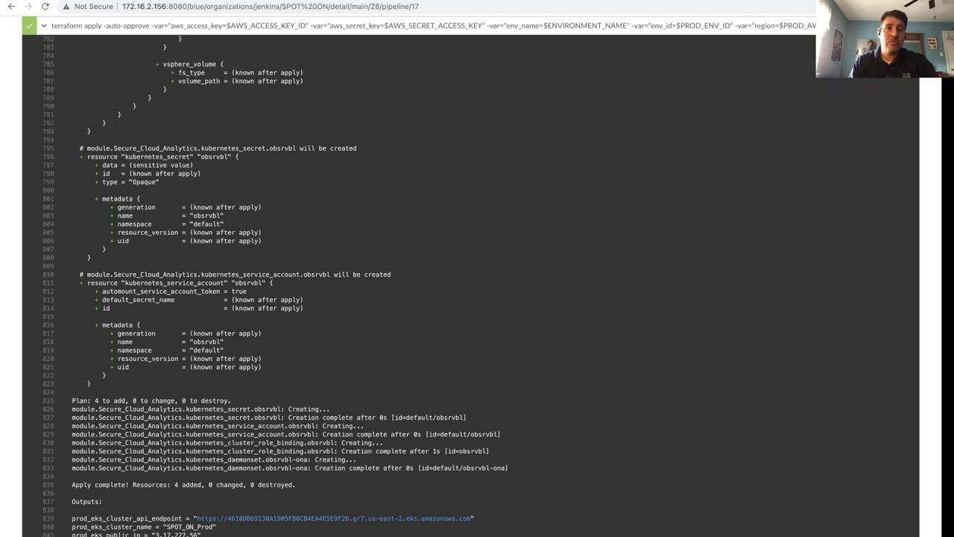
{"action": "key", "text": "ctrl+Tab"}
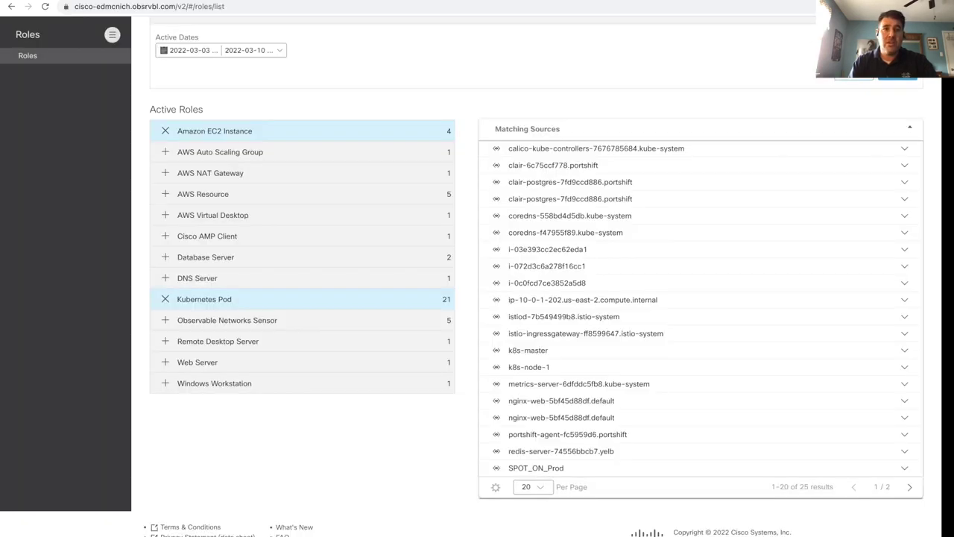
Scroll to the top of the Roles list and open the Sensors settings
{"action": "scroll", "coordinate": [571, 79], "scroll_direction": "up", "scroll_amount": 3}
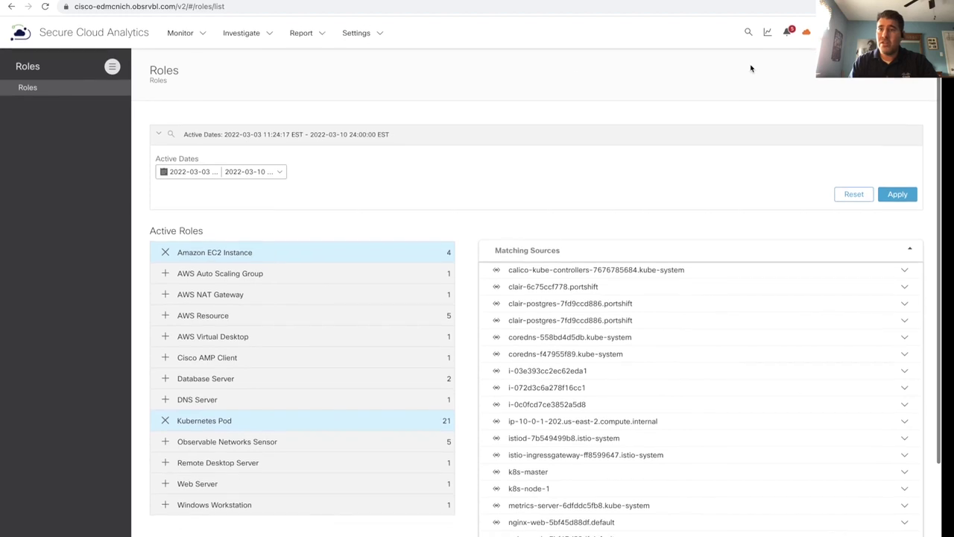
{"action": "left_click", "coordinate": [806, 35]}
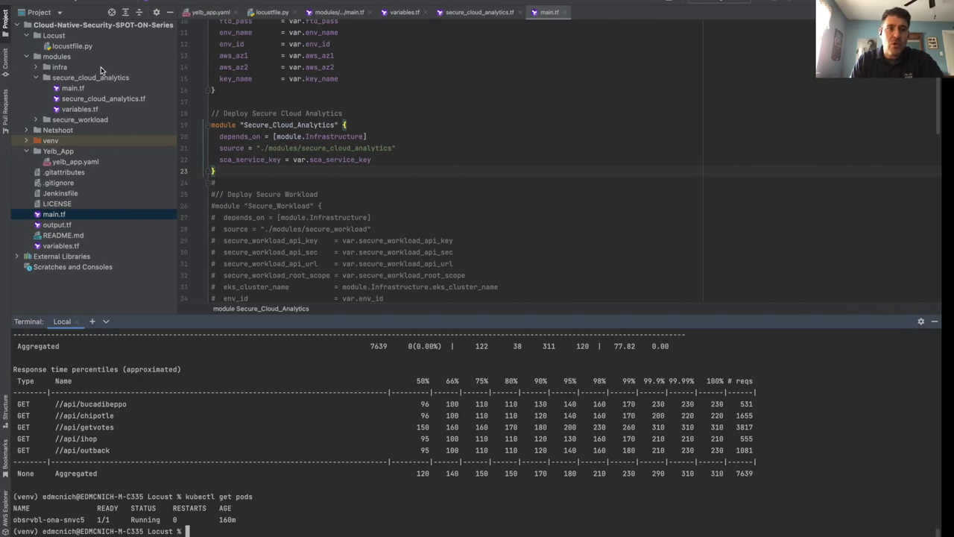
Open Netshoot/netshoot.md and select its kubectl run command to copy it
{"action": "left_click", "coordinate": [49, 129]}
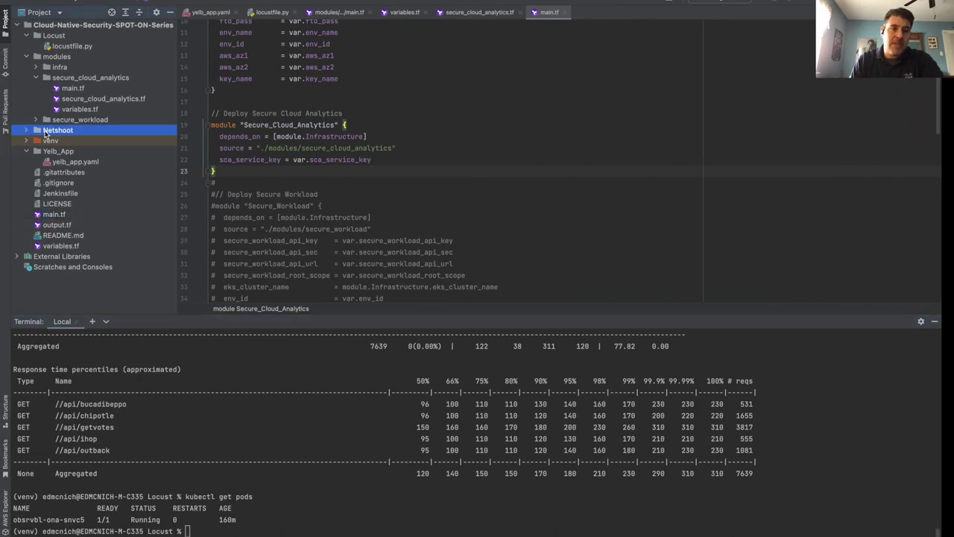
{"action": "left_click", "coordinate": [26, 131]}
{"action": "double_click", "coordinate": [73, 141]}
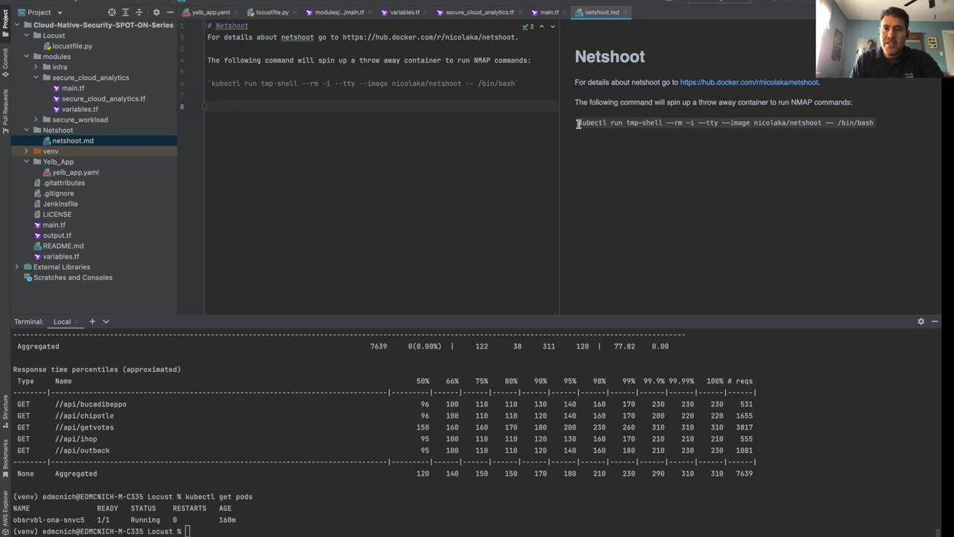
{"action": "left_click_drag", "start_coordinate": [579, 122], "coordinate": [877, 129]}
{"action": "key", "text": "super+c"}
Move the terminal up with cd .. and run the pasted netshoot kubectl command
{"action": "left_click", "coordinate": [312, 526]}
{"action": "type", "text": "cd .."}
{"action": "key", "text": "Return"}
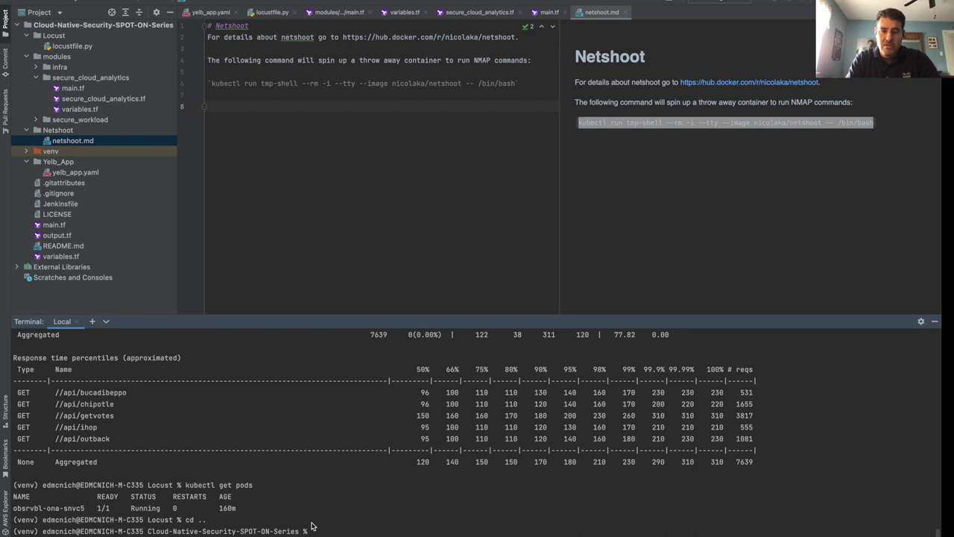
{"action": "key", "text": "super+v"}
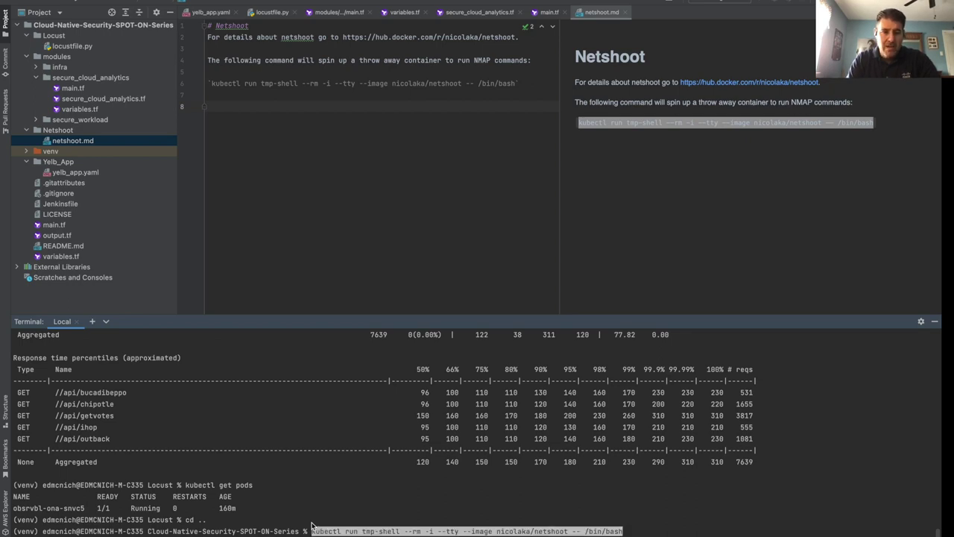
{"action": "key", "text": "Return"}
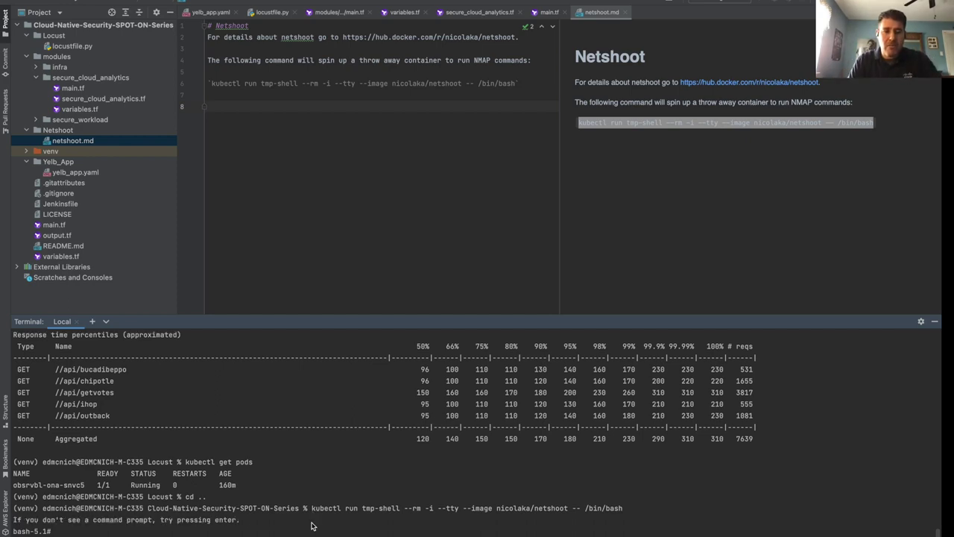
Run nmap 10.0.1.0/24 -sT in tmp-shell and let the subnet scan finish
{"action": "key", "text": "Return"}
{"action": "key", "text": "Return"}
{"action": "key", "text": "Return"}
{"action": "key", "text": "Return"}
{"action": "type", "text": "nma"}
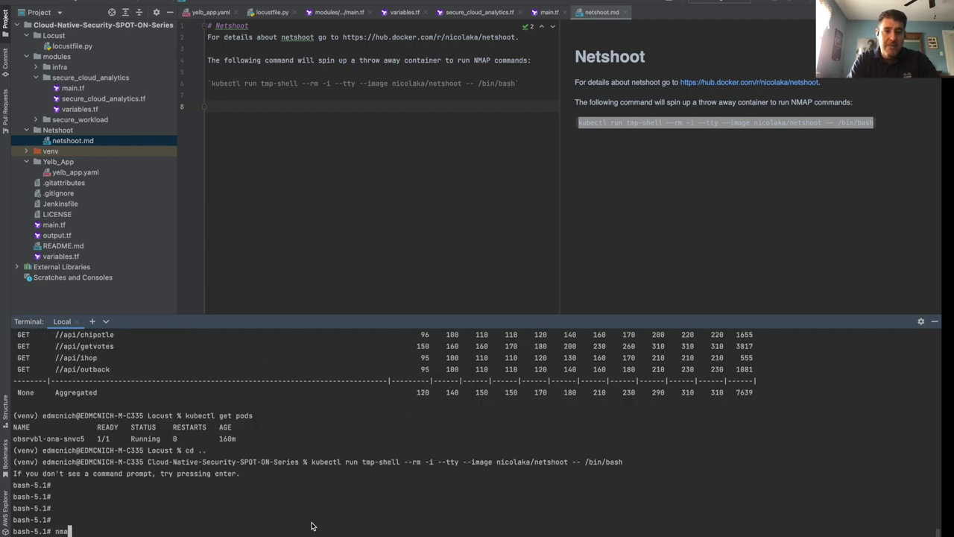
{"action": "type", "text": "p 10.1"}
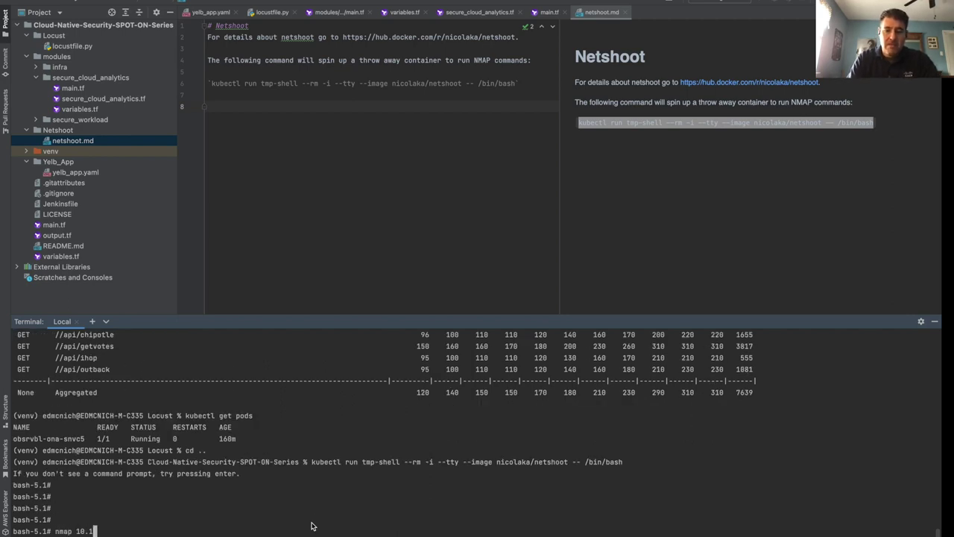
{"action": "key", "text": "BackSpace"}
{"action": "type", "text": "0.1.0"}
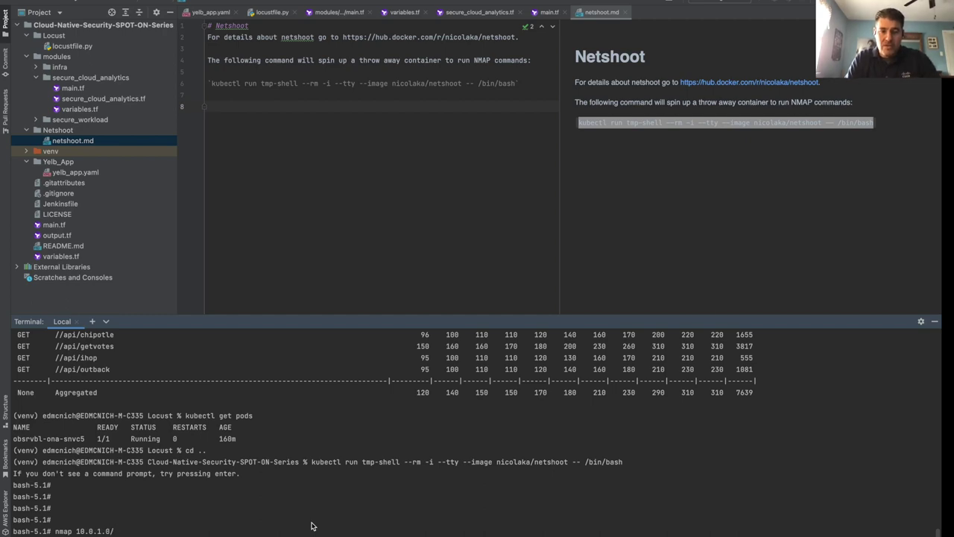
{"action": "type", "text": "/24 -sT"}
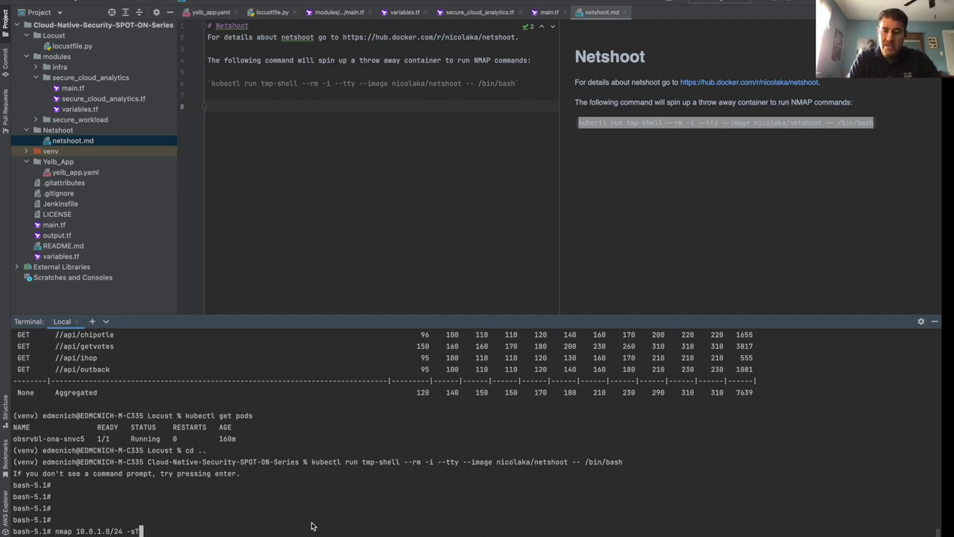
{"action": "key", "text": "Return"}
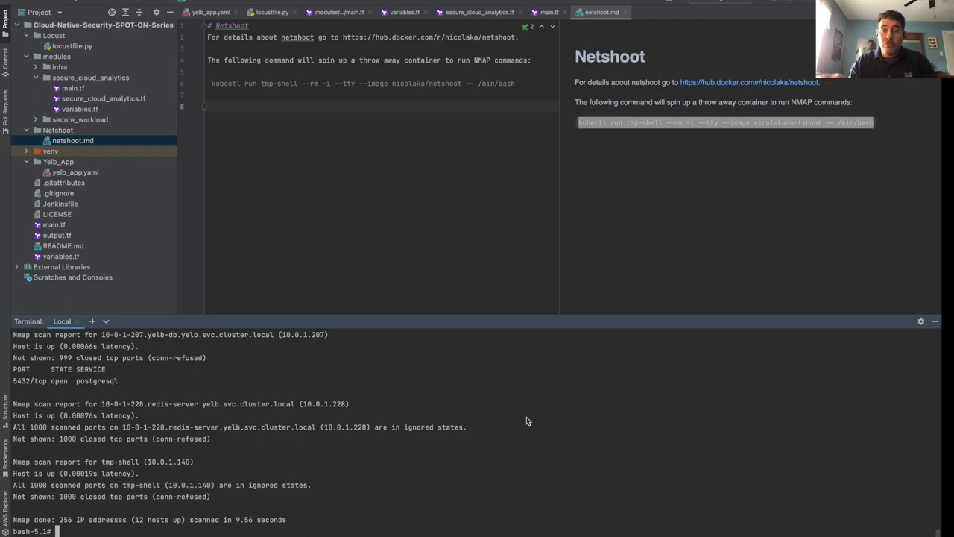
{"action": "key", "text": "ctrl+Right"}
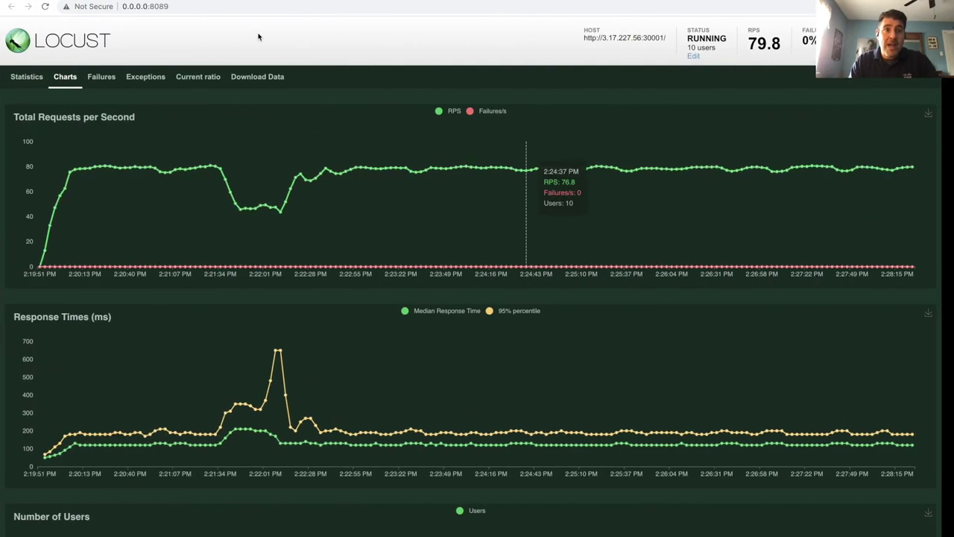
{"action": "key", "text": "ctrl+Tab"}
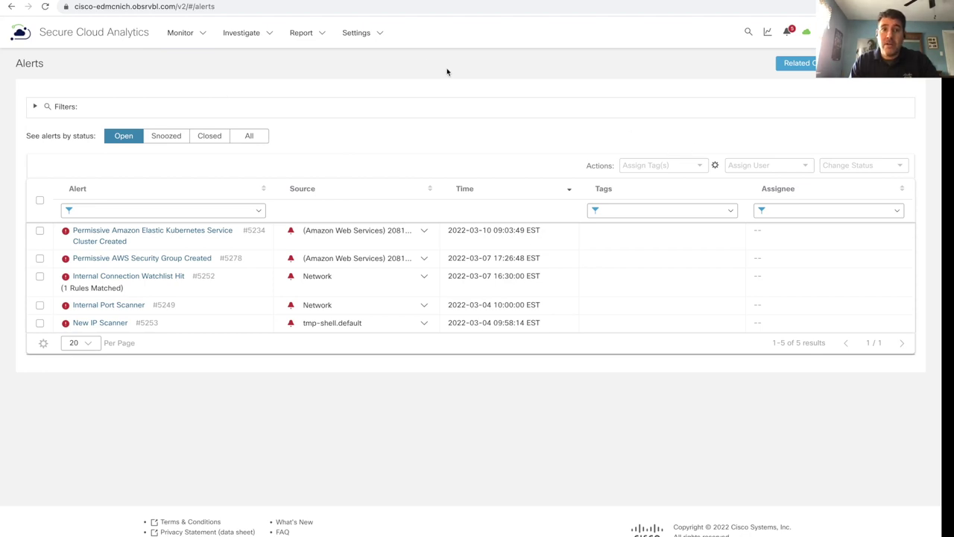
{"action": "left_click", "coordinate": [380, 34]}
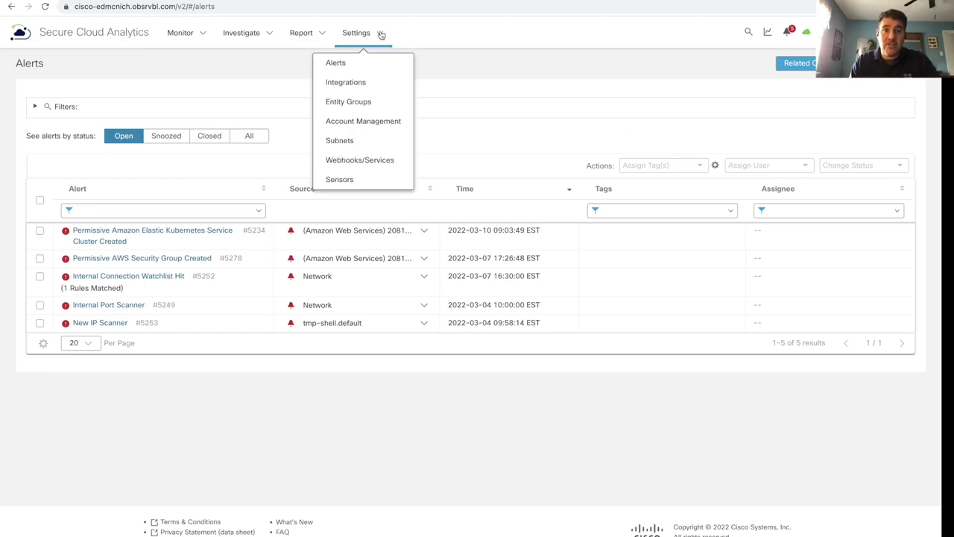
{"action": "left_click", "coordinate": [342, 65]}
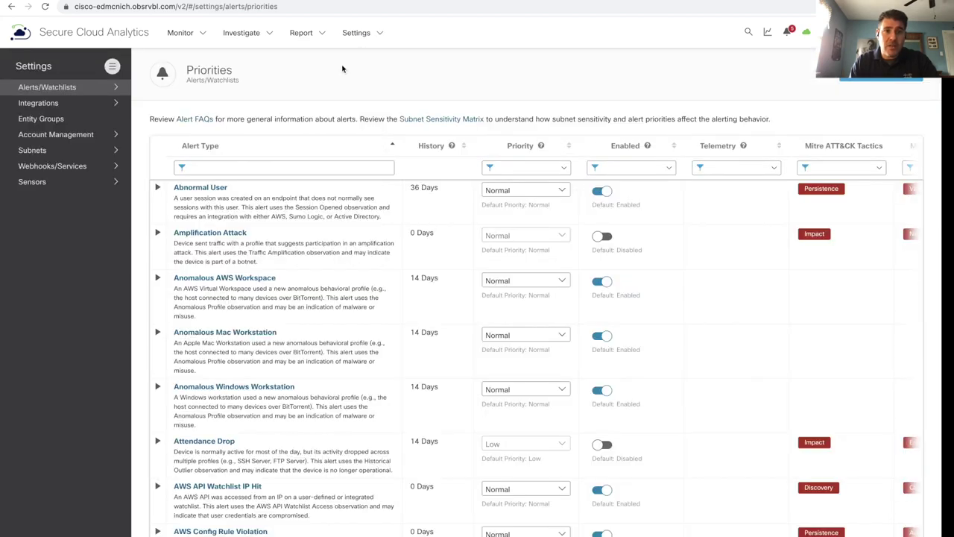
{"action": "scroll", "coordinate": [342, 69], "scroll_direction": "down", "scroll_amount": 5}
{"action": "left_click", "coordinate": [188, 68]}
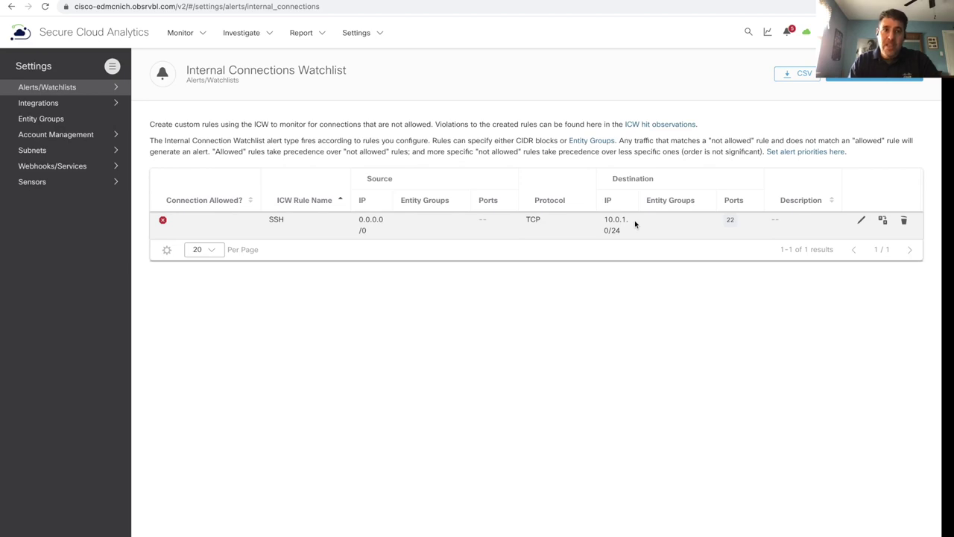
{"action": "key", "text": "ctrl+Left"}
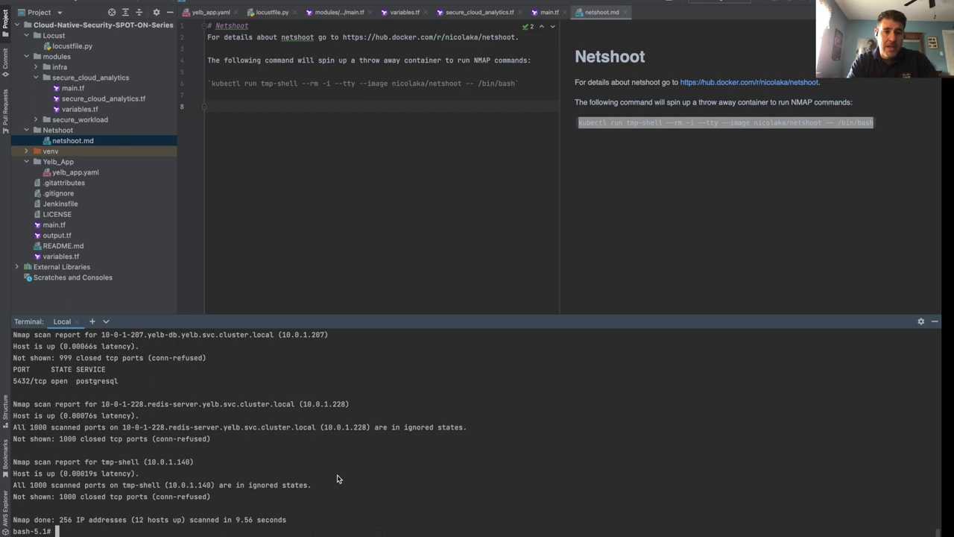
Run nmap 10.0.1.0/24 -p 22 in tmp-shell, then switch to Secure Cloud Analytics
{"action": "type", "text": "nma"}
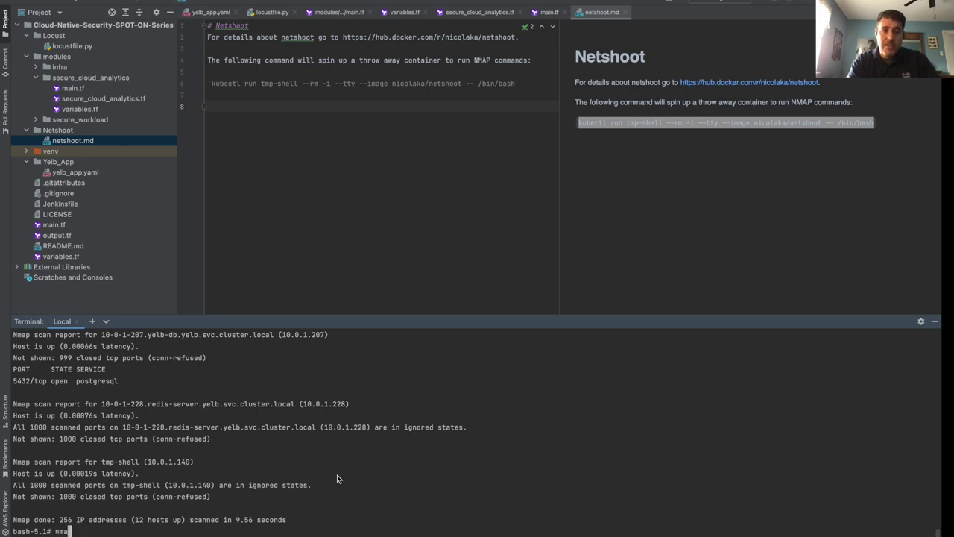
{"action": "type", "text": "p 10"}
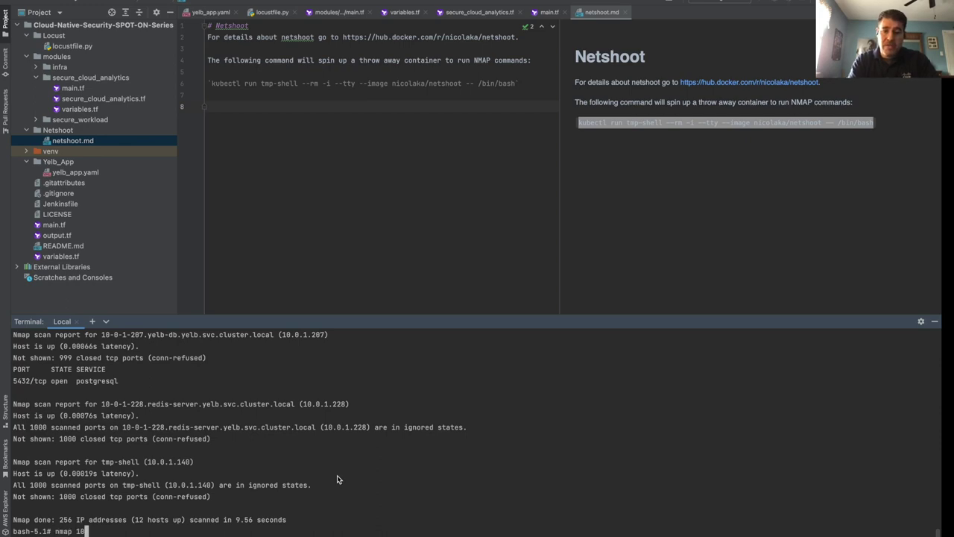
{"action": "type", "text": ".0.1.0"}
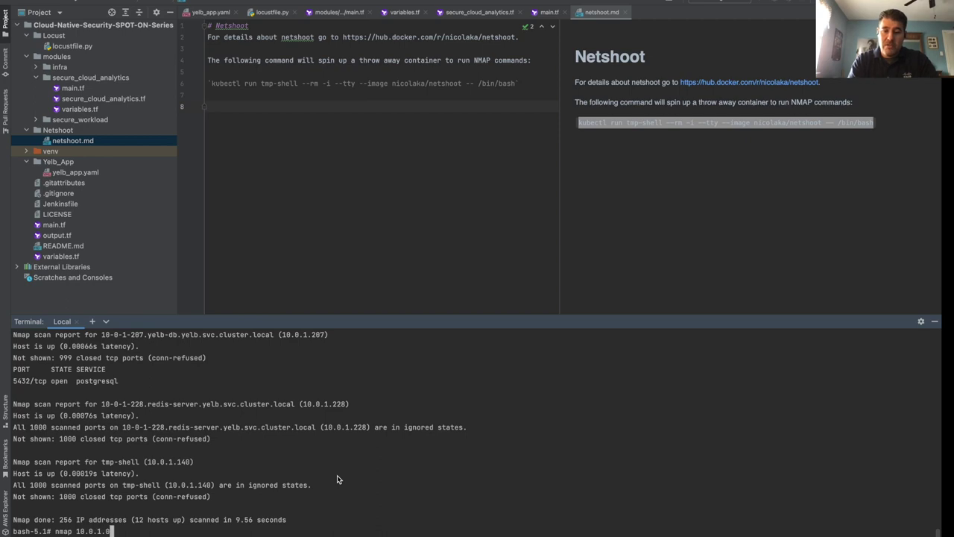
{"action": "type", "text": "/24 "}
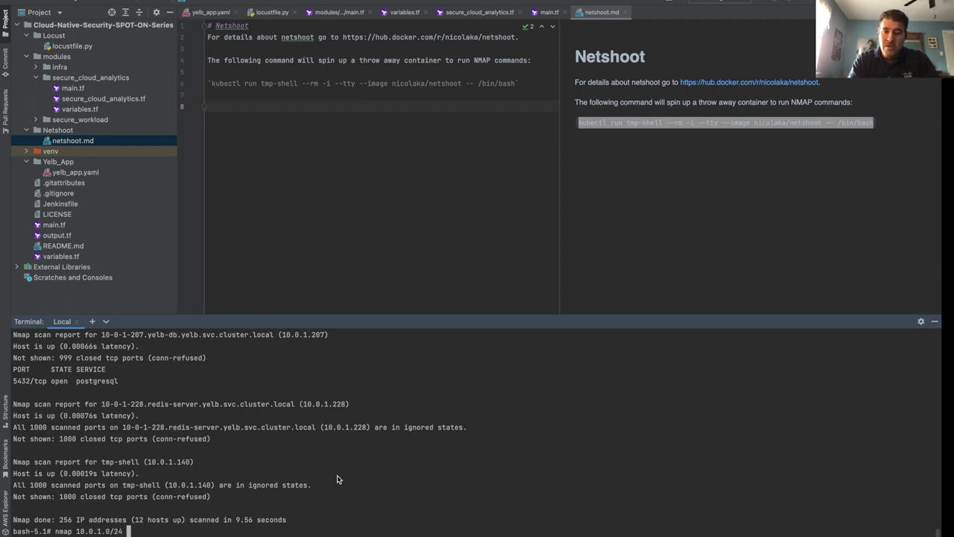
{"action": "type", "text": "-p 22"}
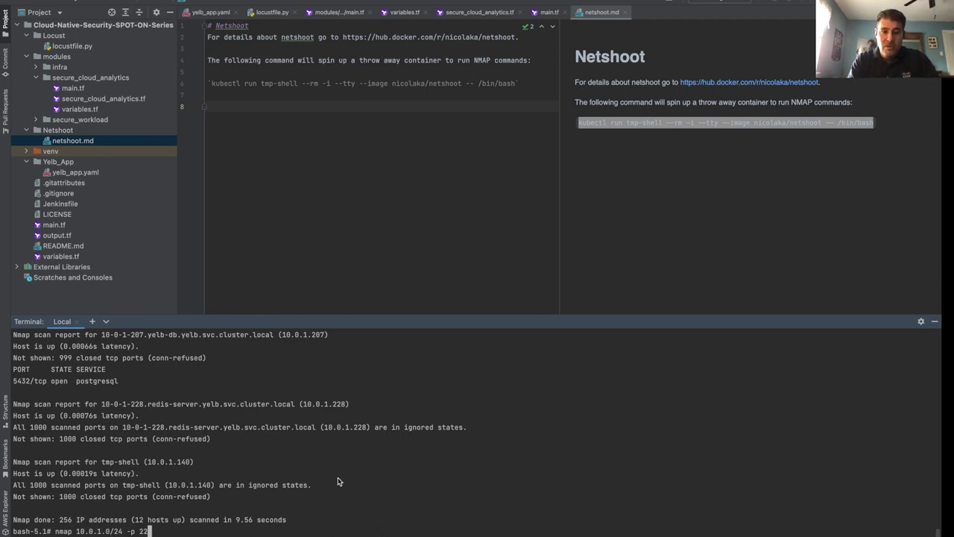
{"action": "key", "text": "Return"}
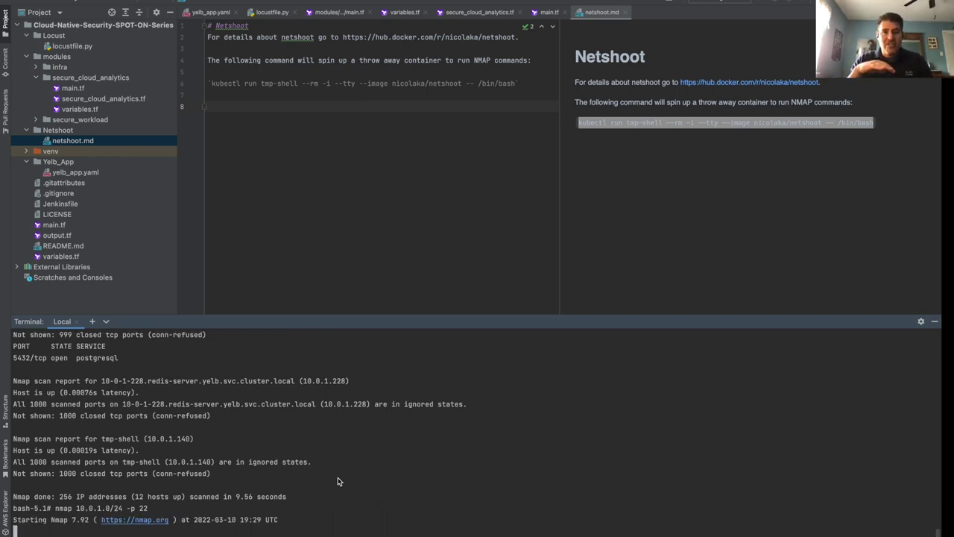
{"action": "key", "text": "super+t"}
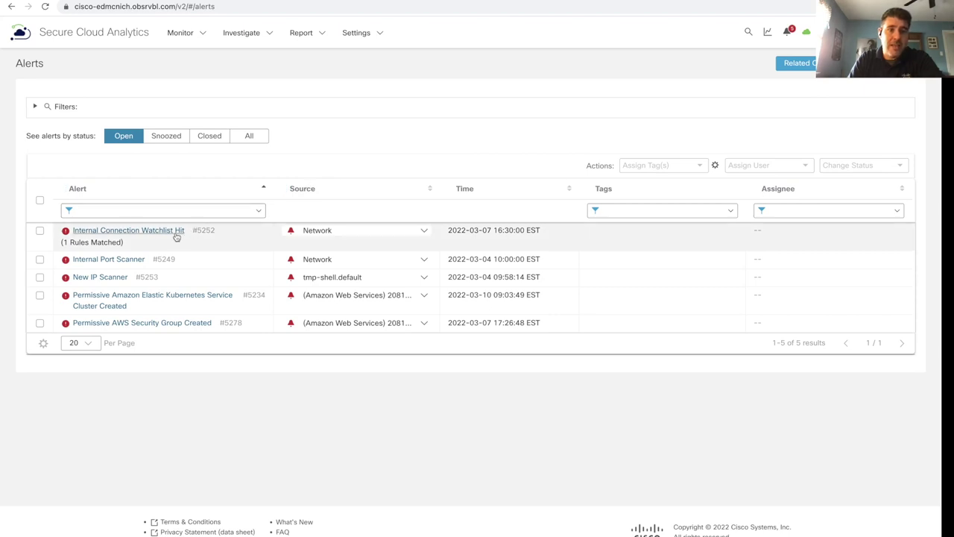
Open Internal Port Scanner, review its MITRE badges and the tmp-shell.default Supporting Observations
{"action": "left_click", "coordinate": [122, 259]}
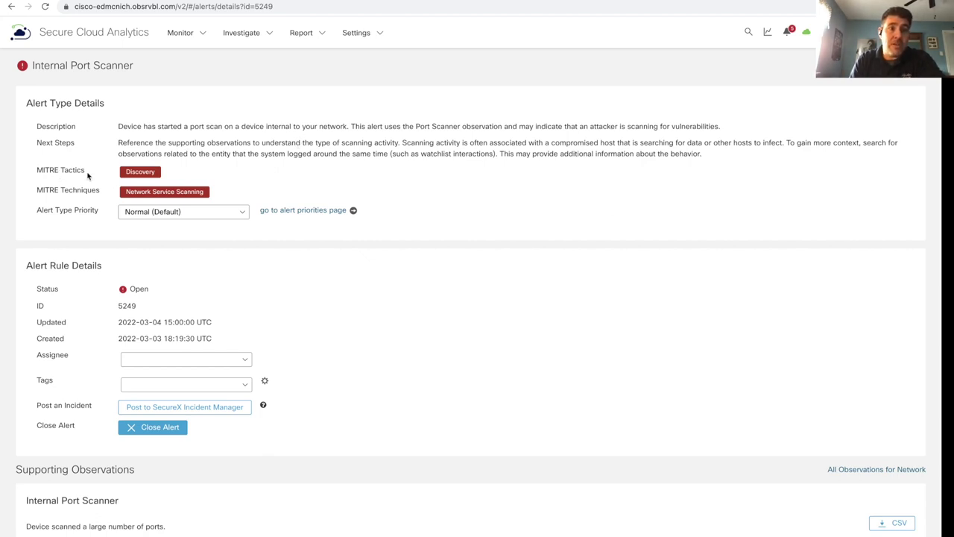
{"action": "mouse_move", "coordinate": [125, 174]}
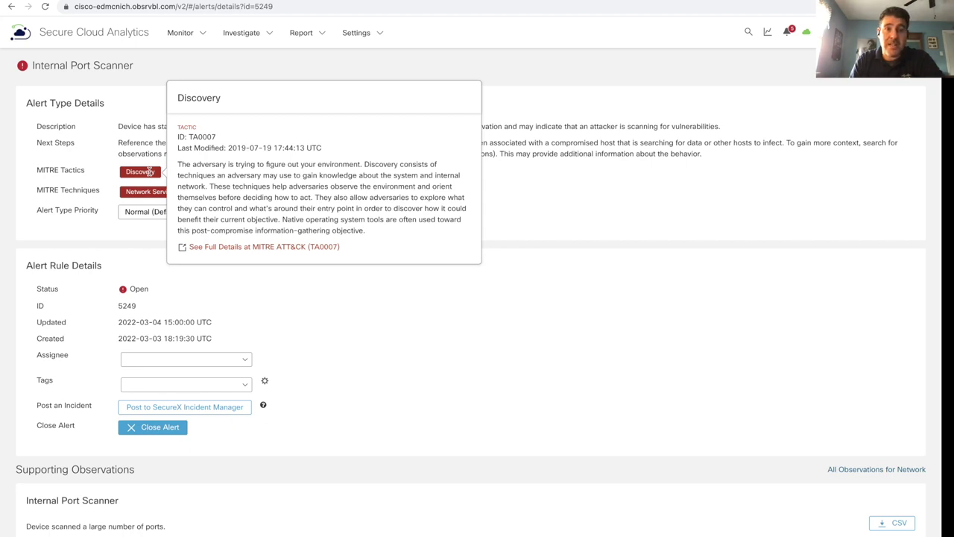
{"action": "mouse_move", "coordinate": [154, 193]}
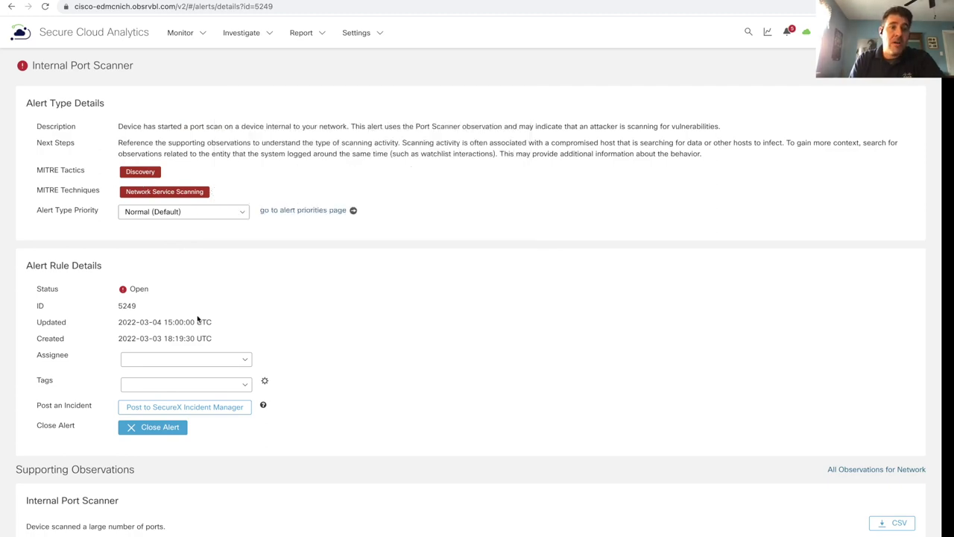
{"action": "scroll", "coordinate": [284, 328], "scroll_direction": "down", "scroll_amount": 3}
{"action": "scroll", "coordinate": [331, 289], "scroll_direction": "down", "scroll_amount": 3}
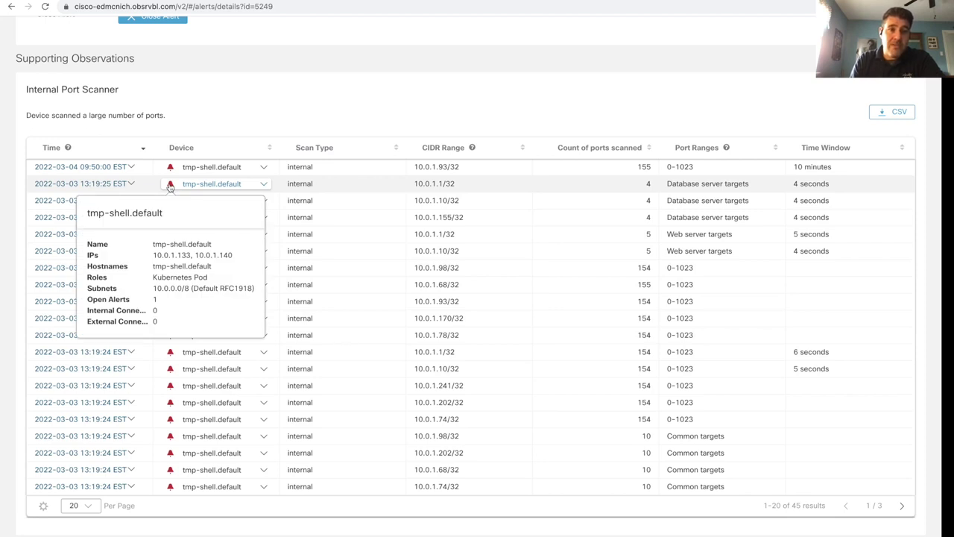
View tmp-shell.default's Session Traffic to 10.0.1.1, then return via Monitor > Alerts
{"action": "left_click", "coordinate": [265, 185]}
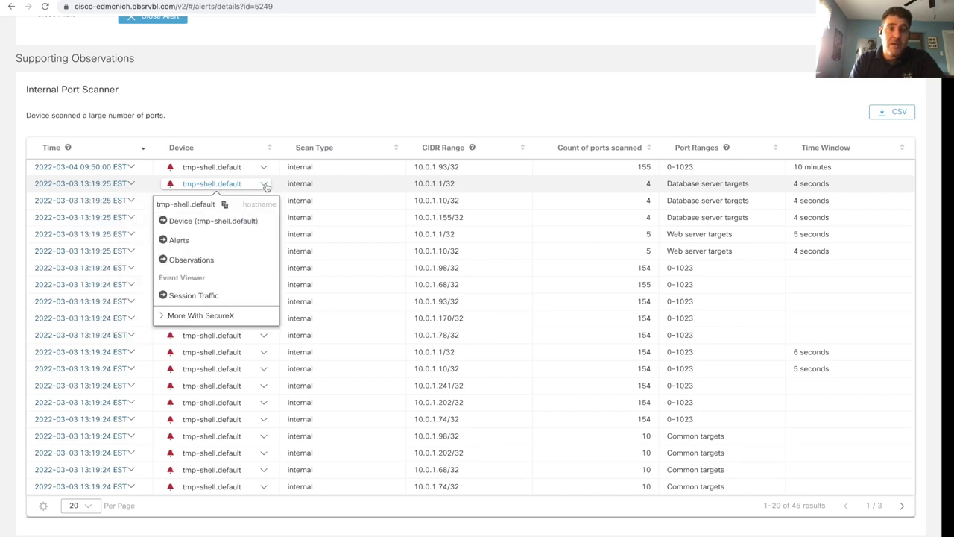
{"action": "left_click", "coordinate": [231, 295]}
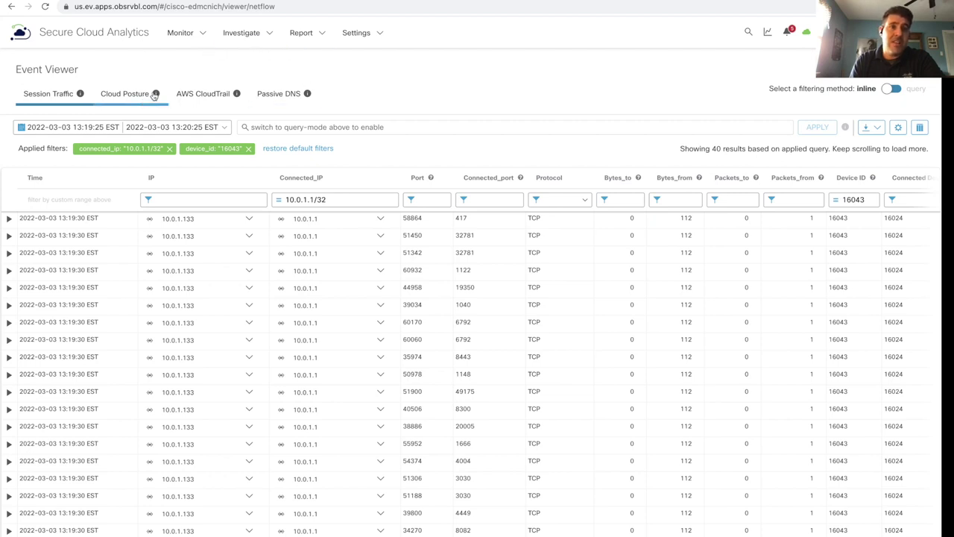
{"action": "left_click", "coordinate": [190, 36]}
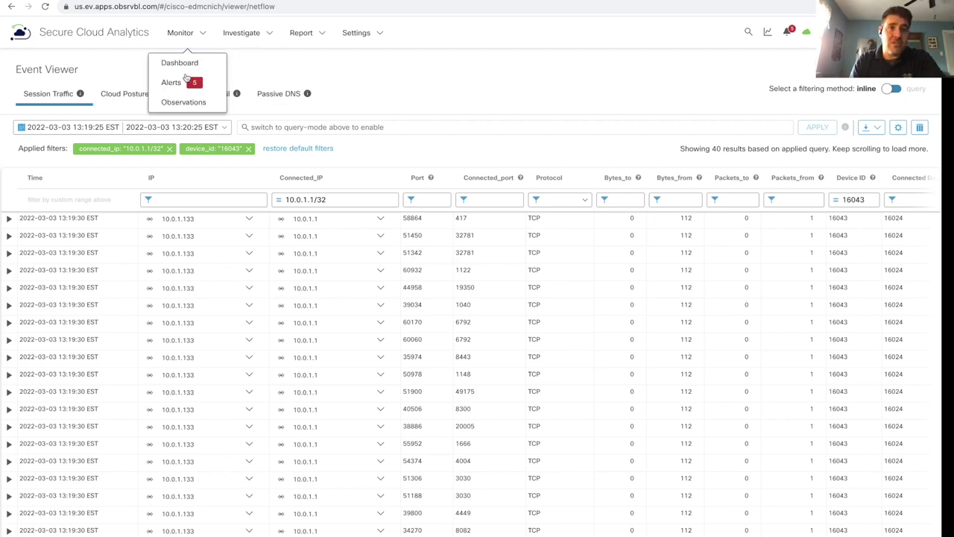
{"action": "left_click", "coordinate": [177, 83]}
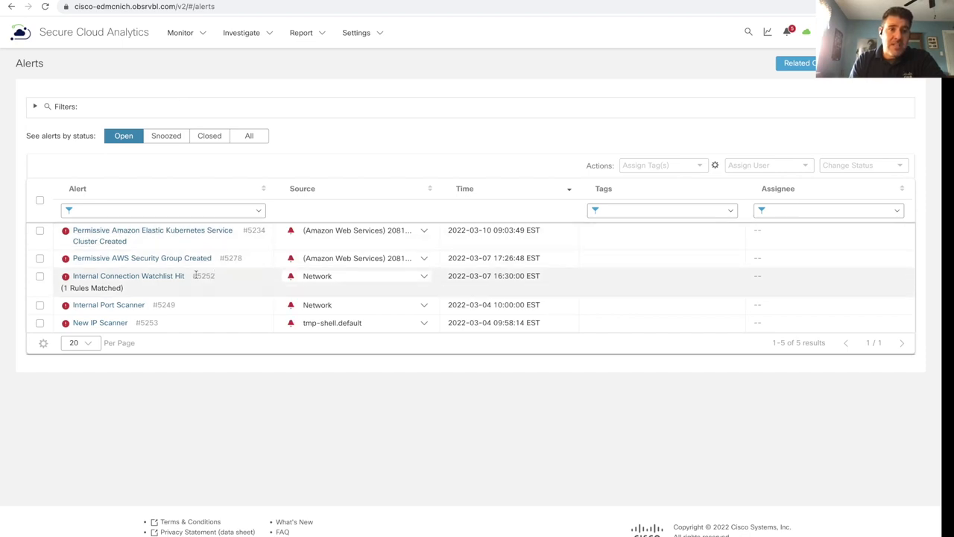
Open Internal Connection Watchlist Hit and drag its Destination IP column wider in Supporting Observations
{"action": "left_click", "coordinate": [155, 277]}
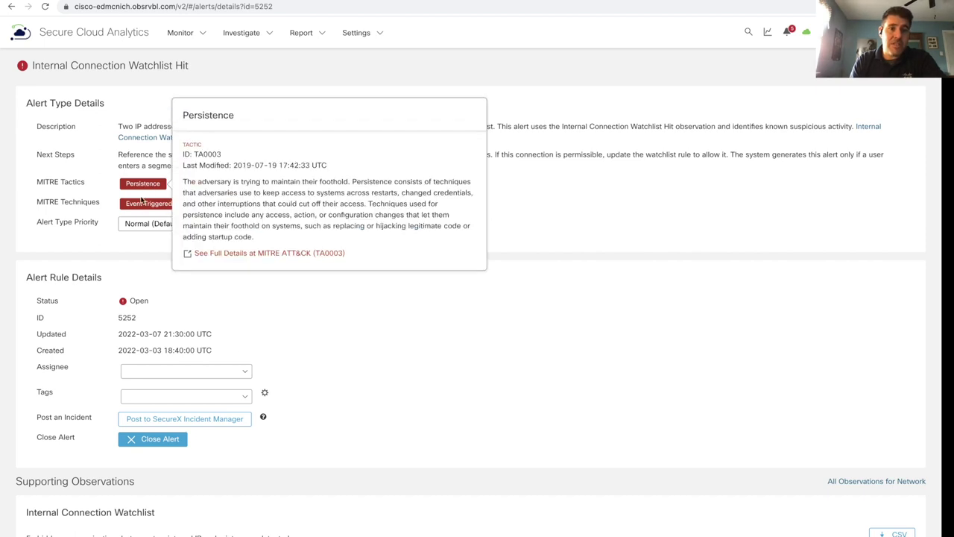
{"action": "mouse_move", "coordinate": [143, 211]}
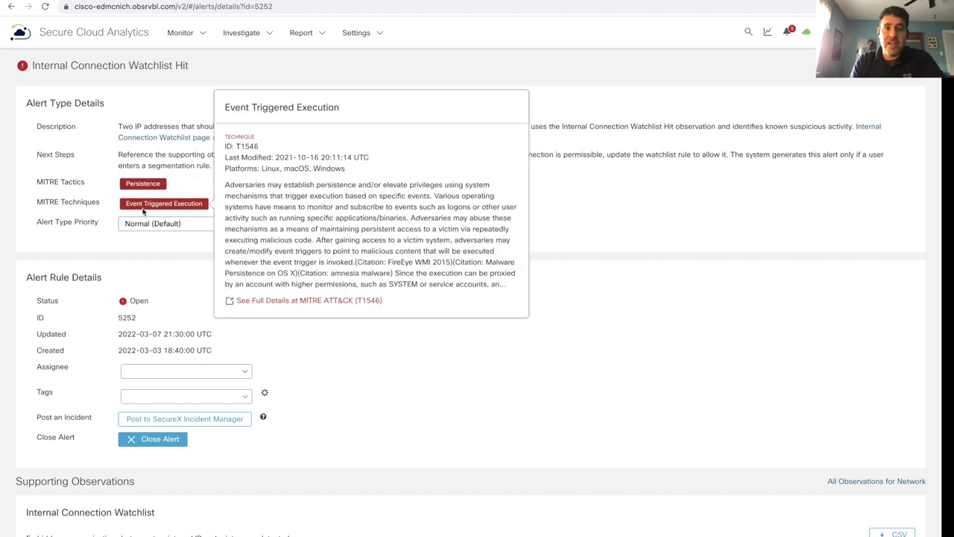
{"action": "scroll", "coordinate": [186, 359], "scroll_direction": "down", "scroll_amount": 5}
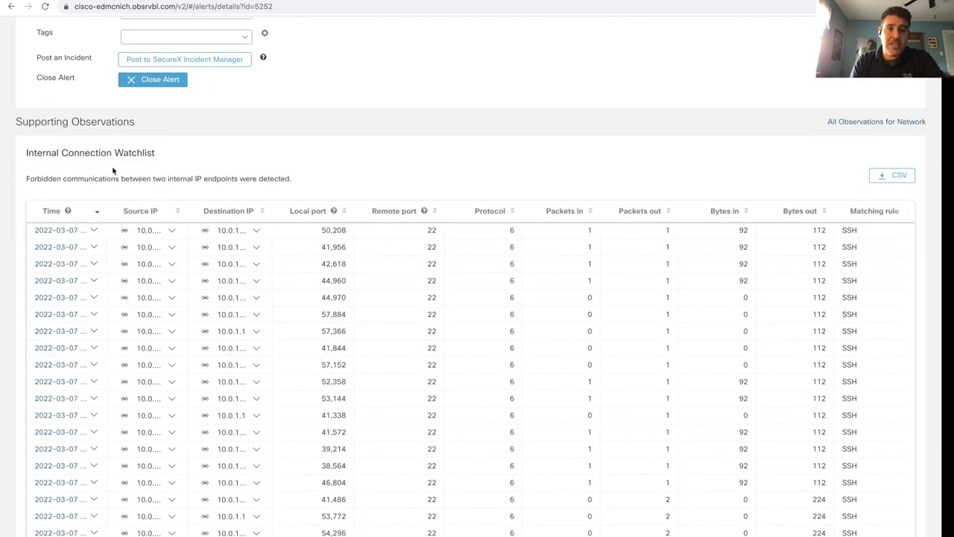
{"action": "mouse_move", "coordinate": [124, 233]}
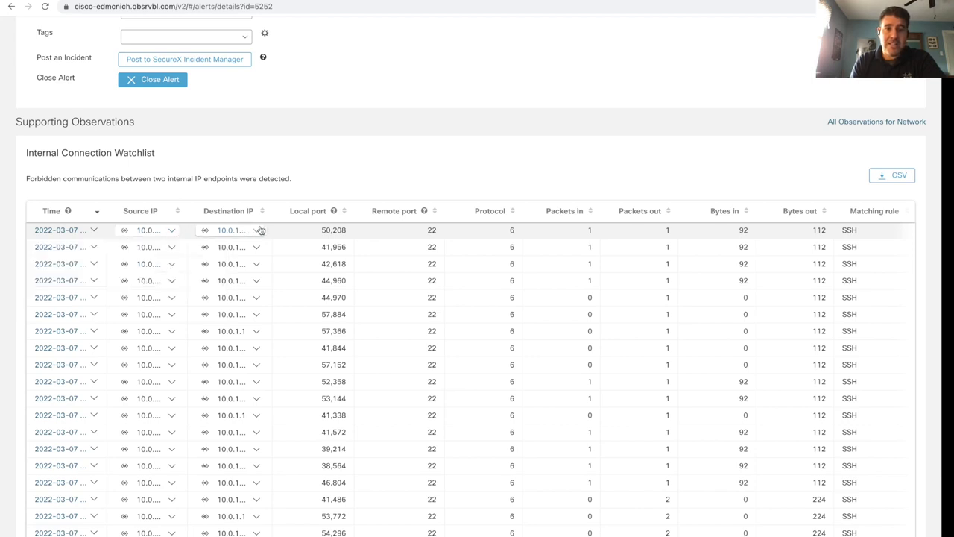
{"action": "left_click_drag", "start_coordinate": [267, 214], "coordinate": [347, 214]}
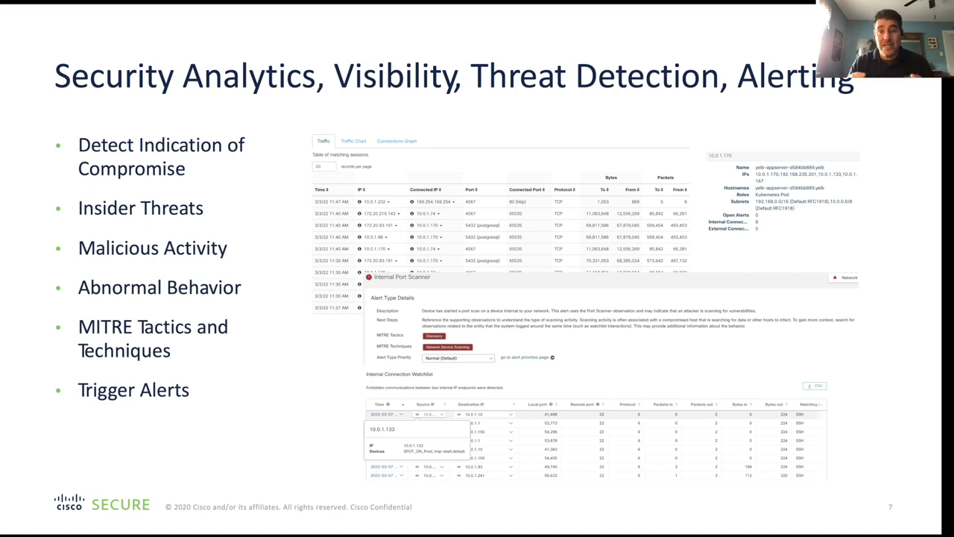
Advance the slideshow to the Resources slide
{"action": "key", "text": "Right"}
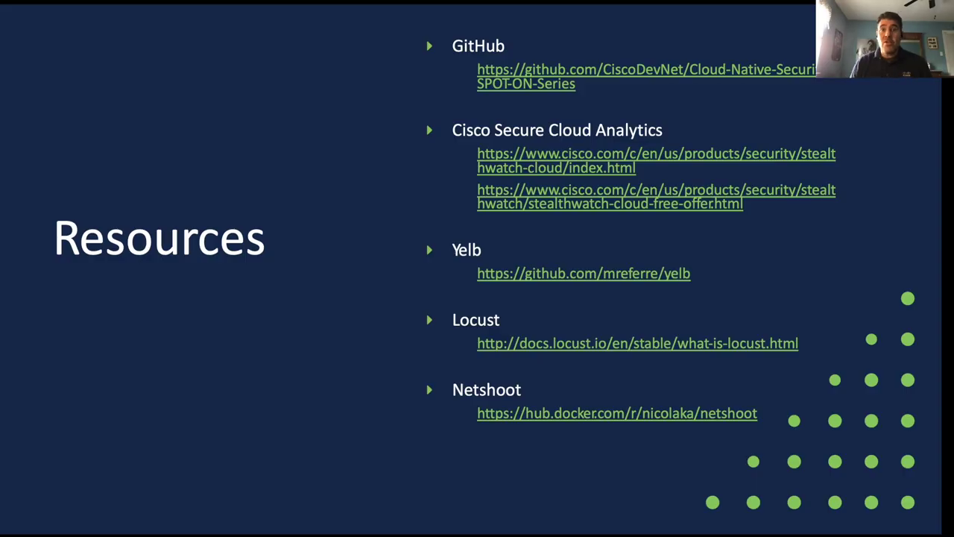